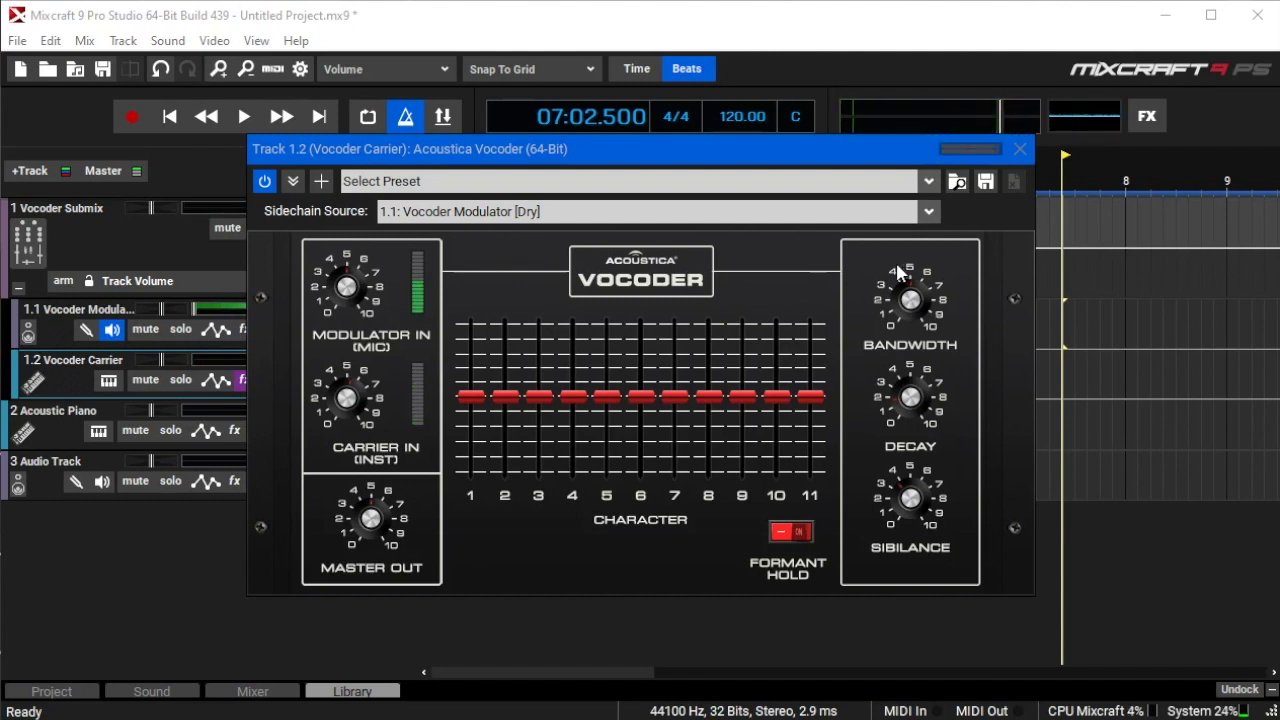
Close the Acoustica Vocoder window of the Vocoder Carrier track.
click(36, 172)
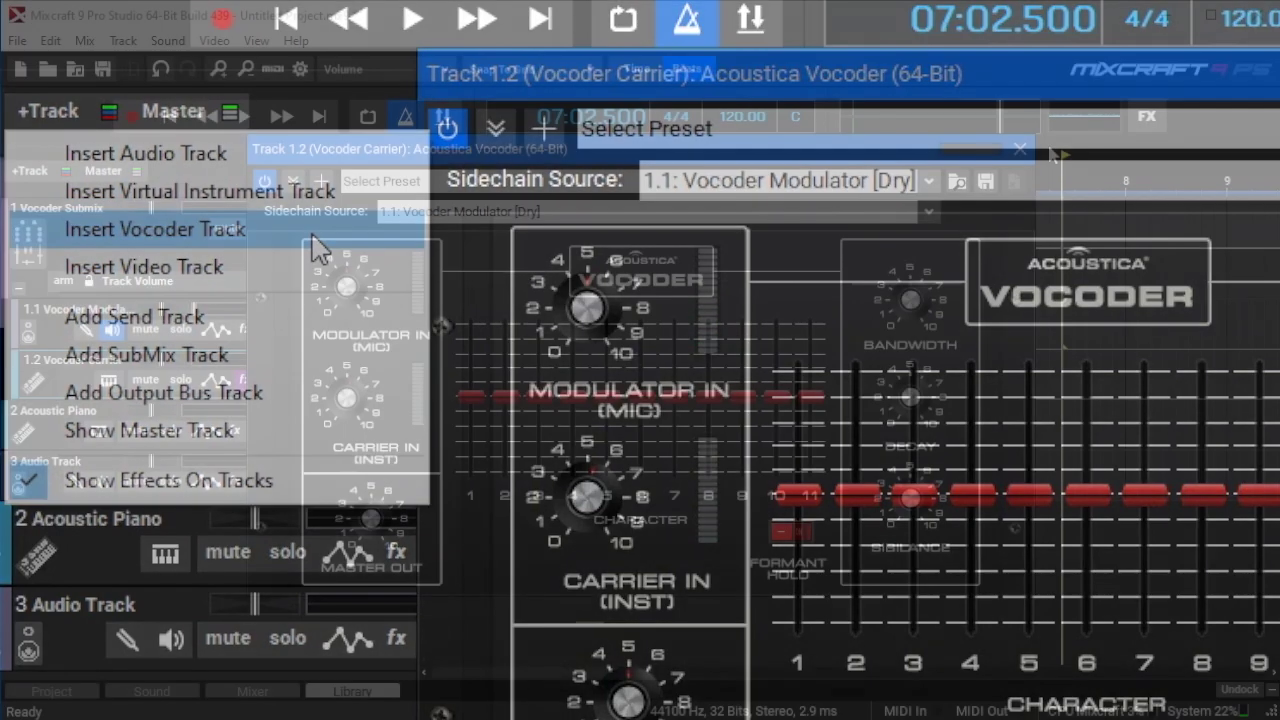
key(Escape)
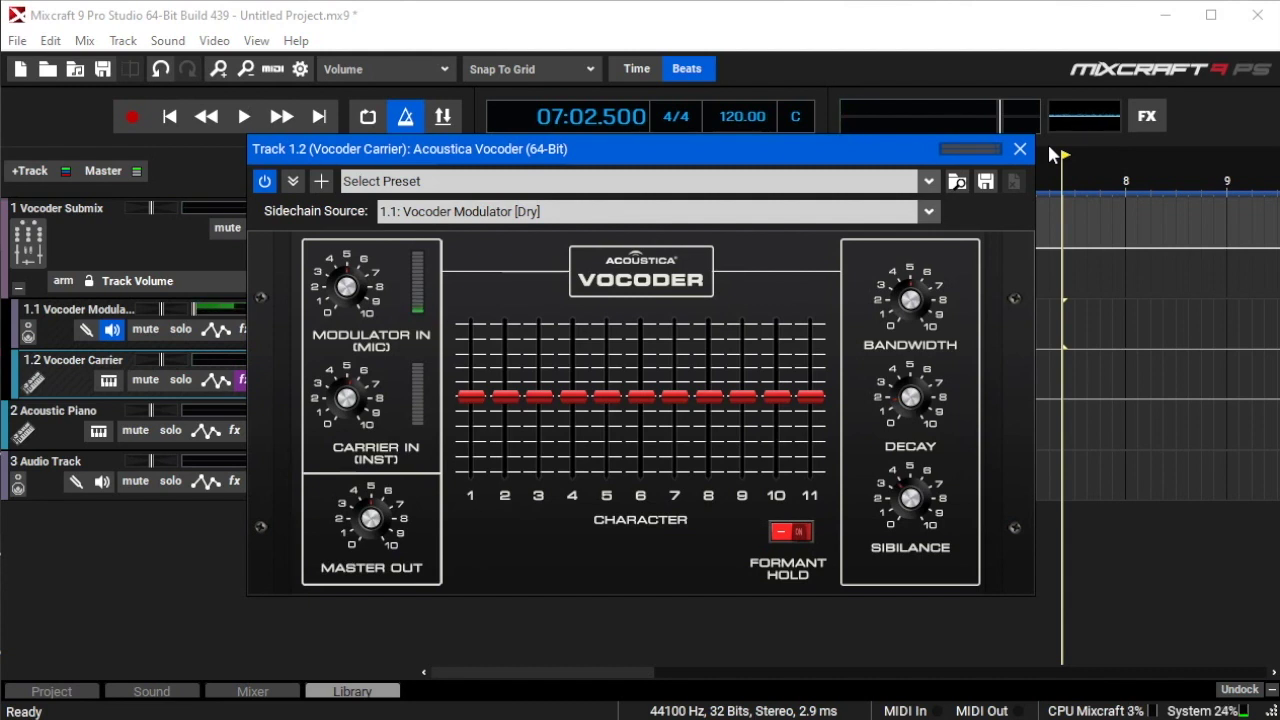
click(1020, 148)
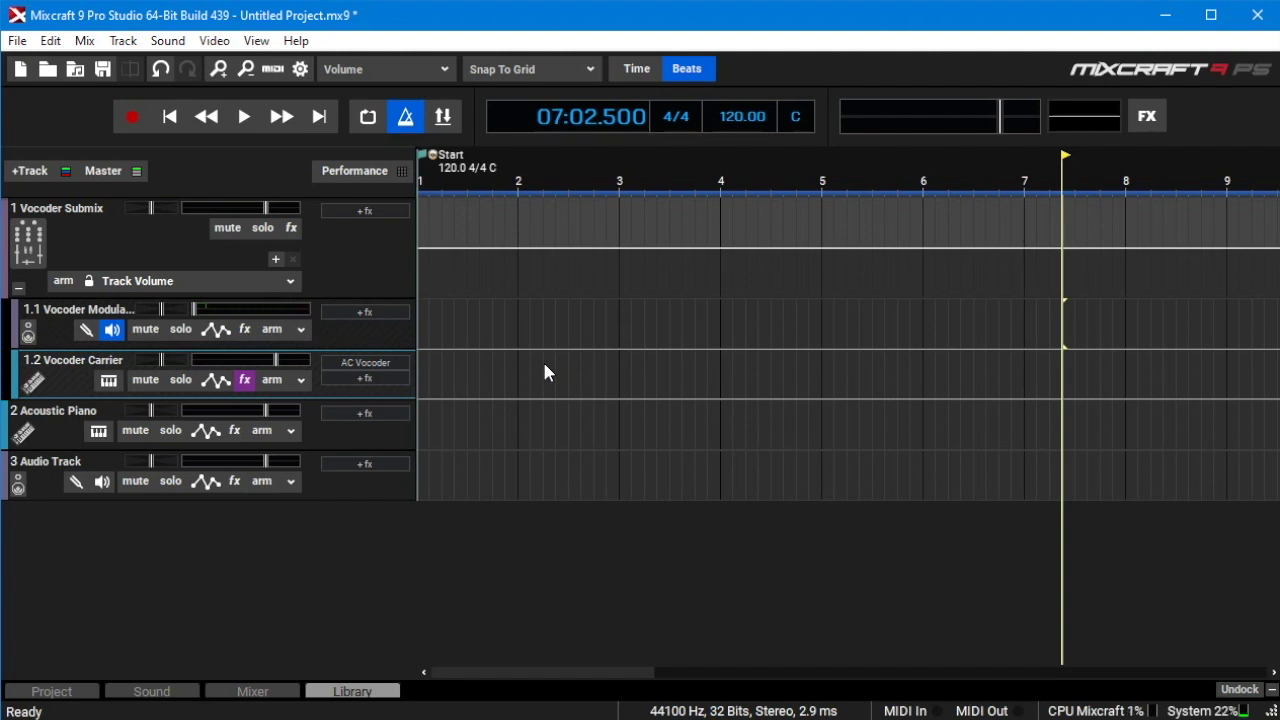
right_click(388, 362)
click(387, 376)
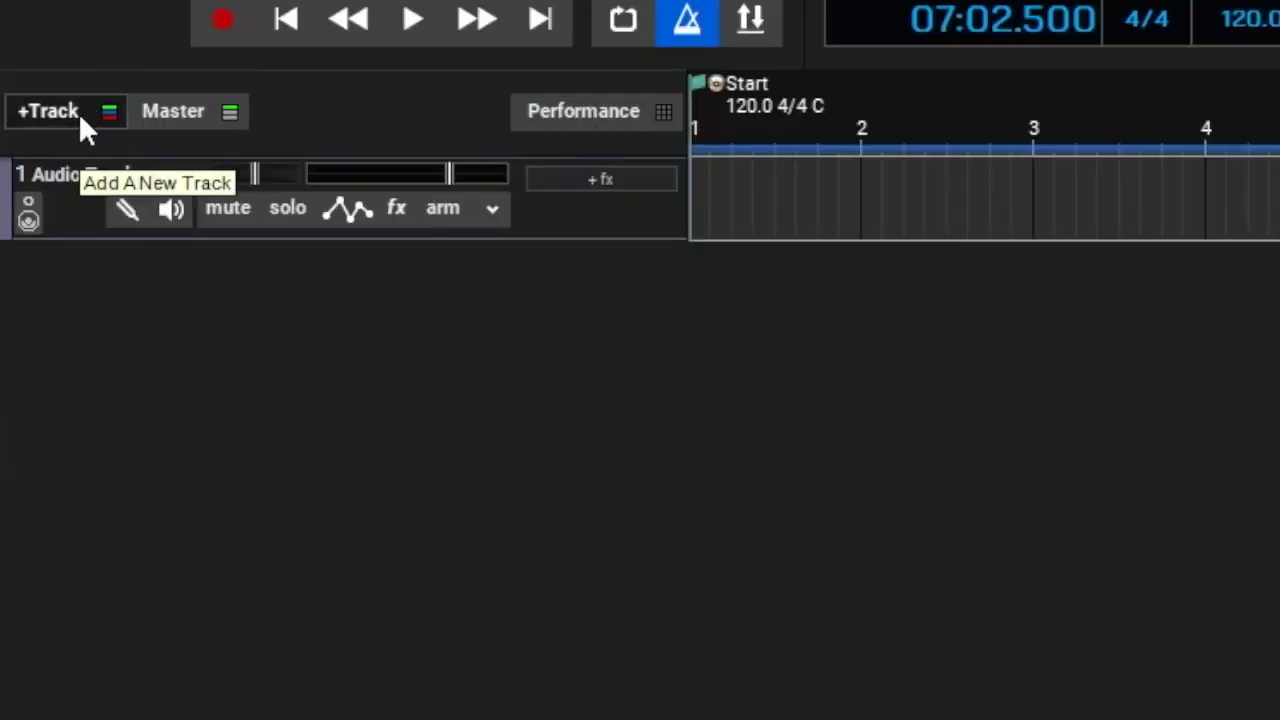
Insert a vocoder track and set its Vocoder Modulator input to Left Channel (Input 1) of FireStudio Project Mic 1/FireStudio Project Mic 2.
click(80, 114)
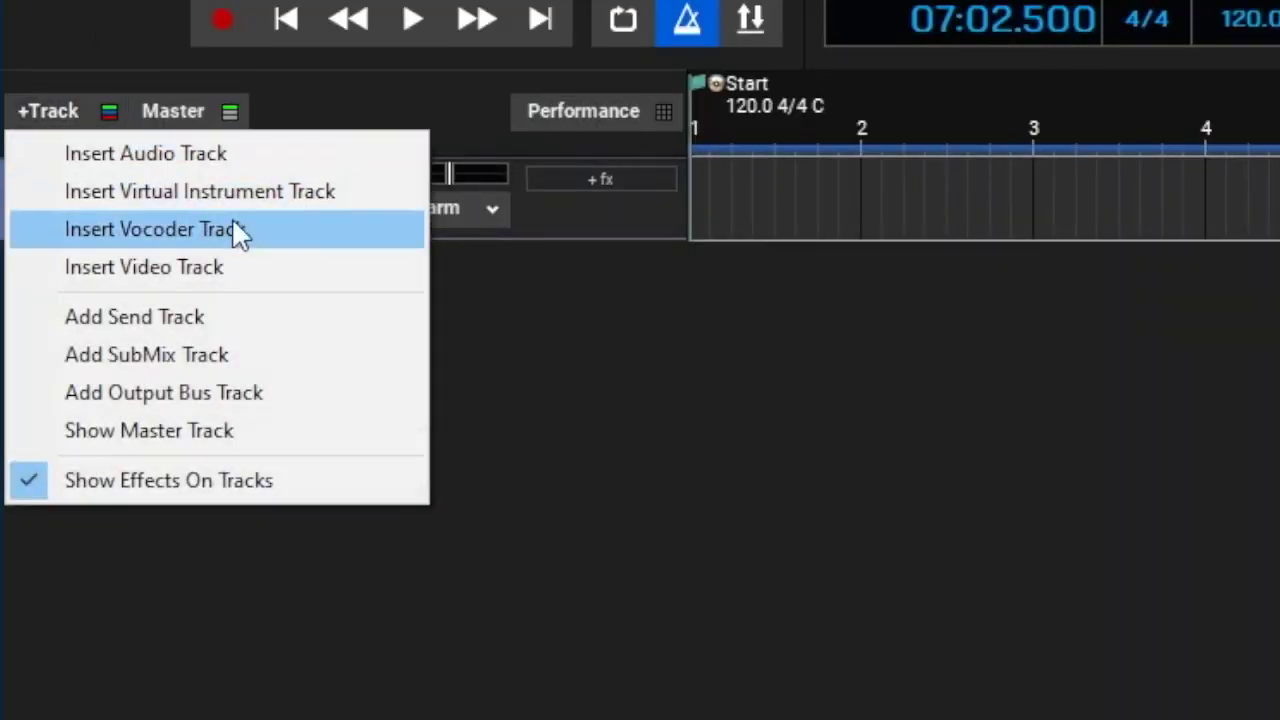
click(290, 245)
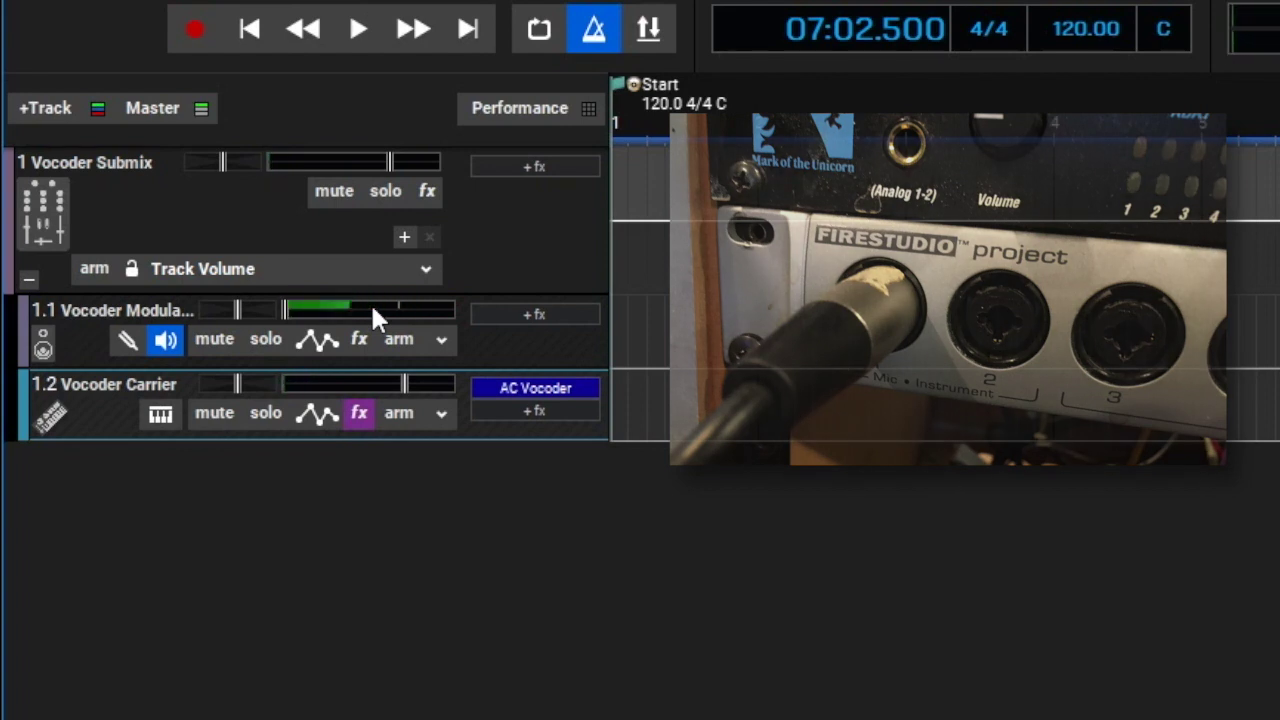
click(441, 339)
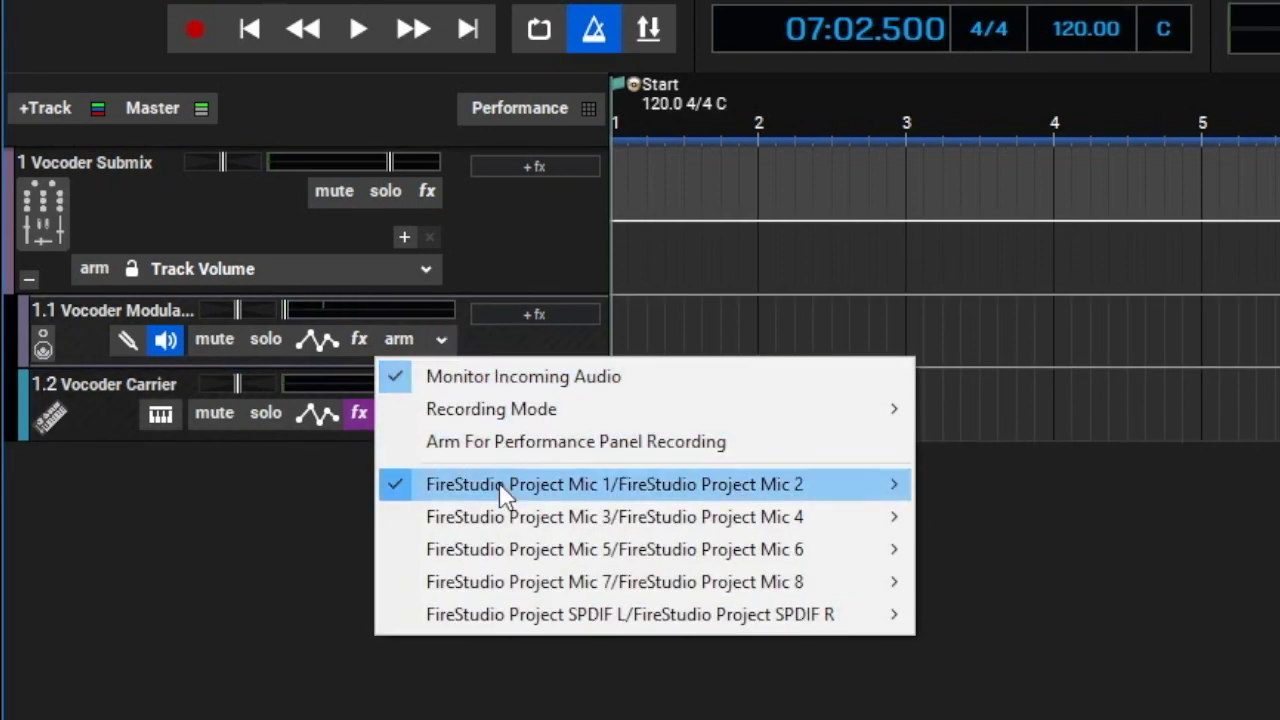
mouse_move(505, 495)
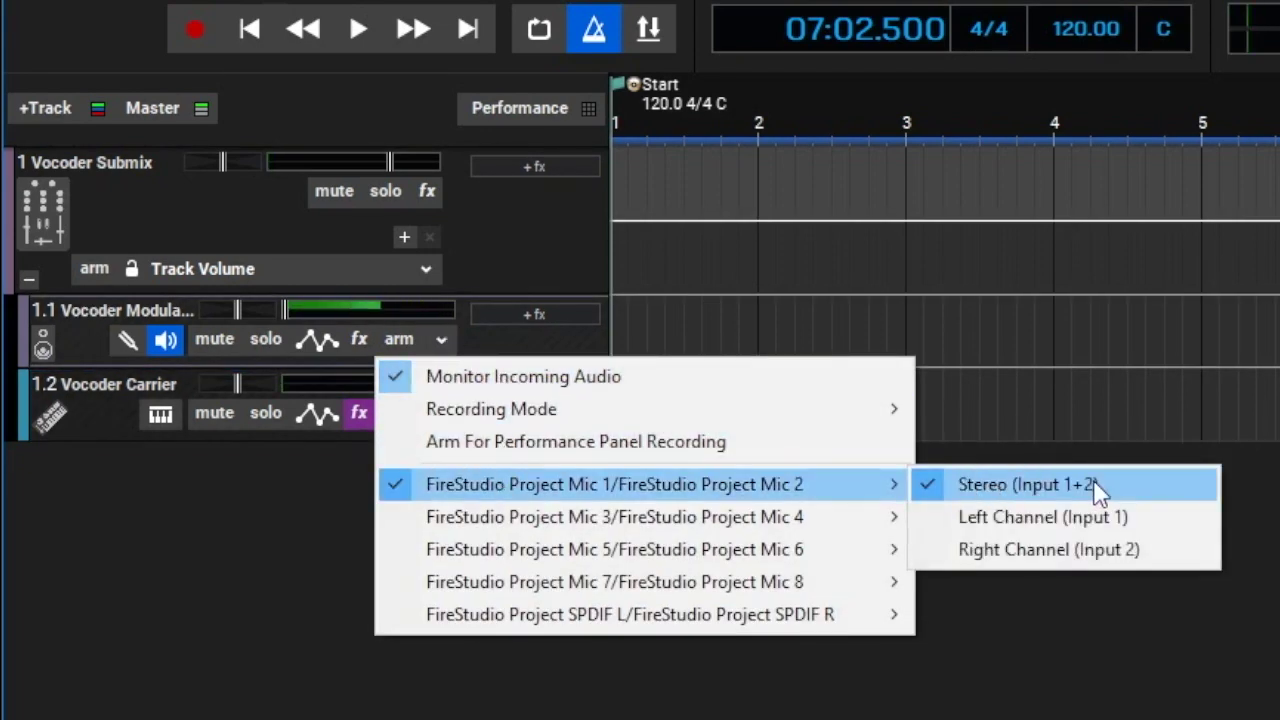
click(1170, 515)
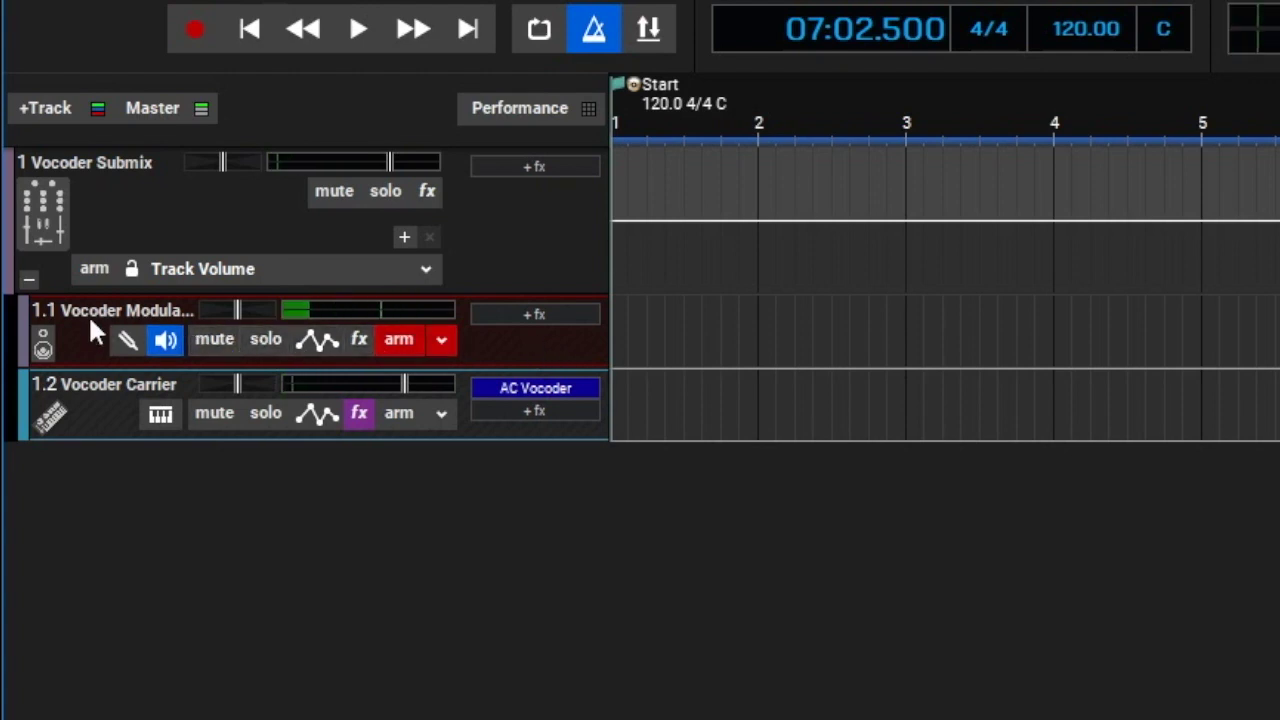
Inspect the synth editor behind the Vocoder Carrier track's Vocoder Saw (Synth - Brass) preset.
click(104, 400)
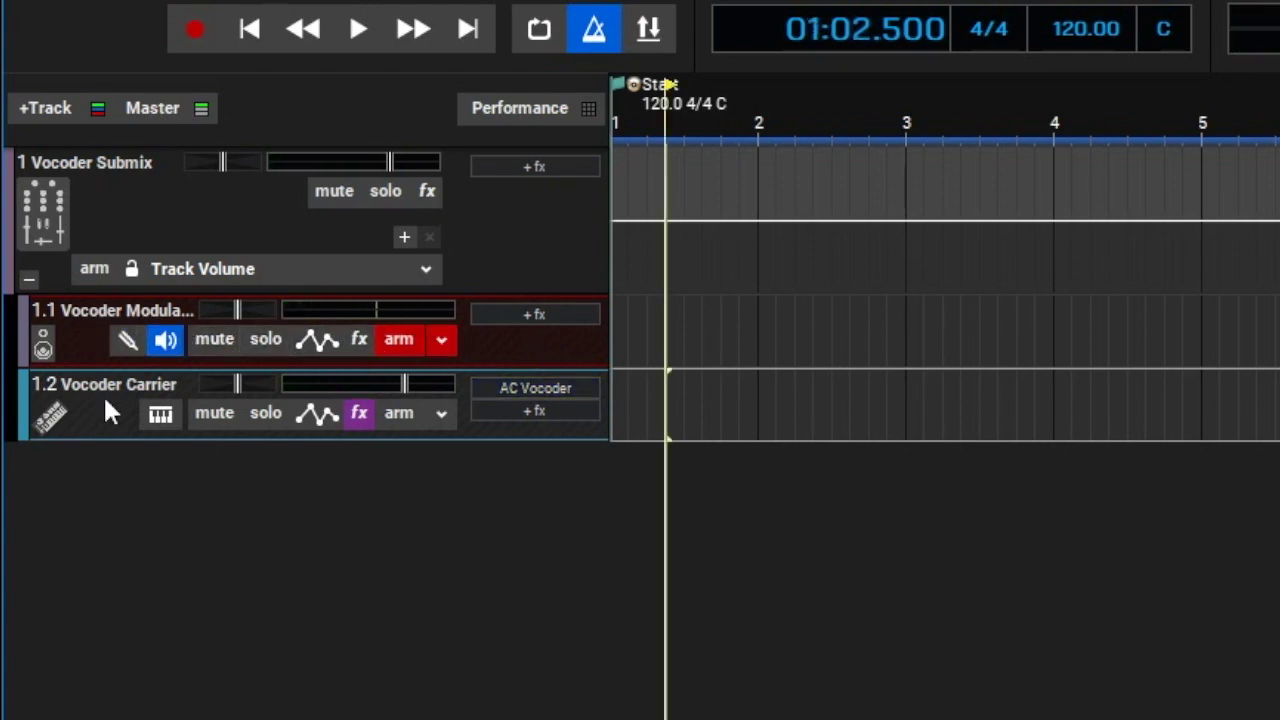
click(160, 416)
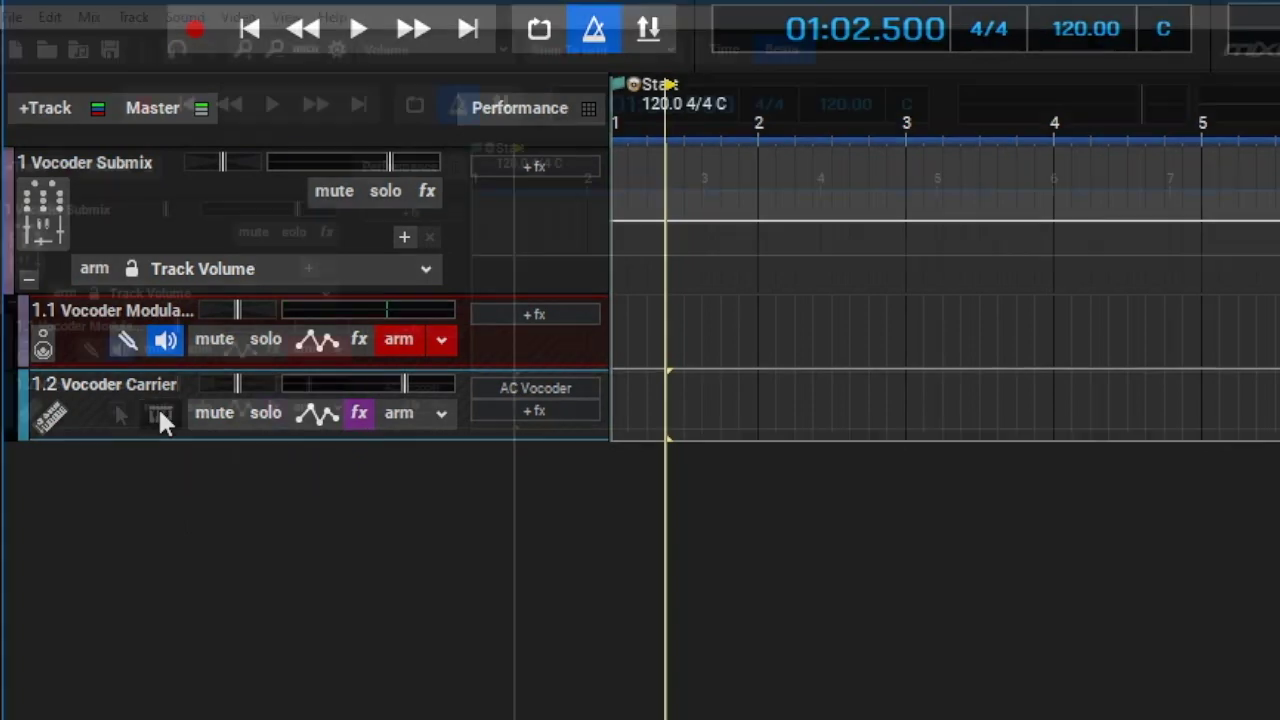
drag(621, 339, 574, 223)
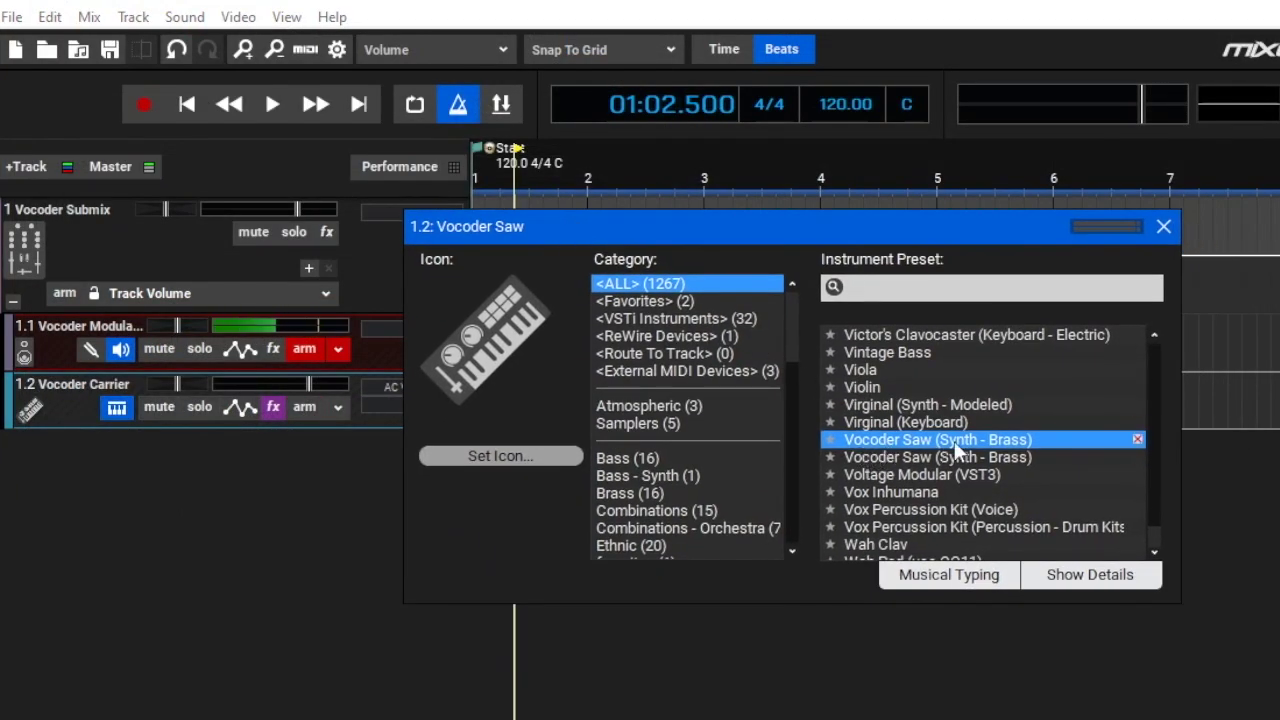
double_click(1066, 440)
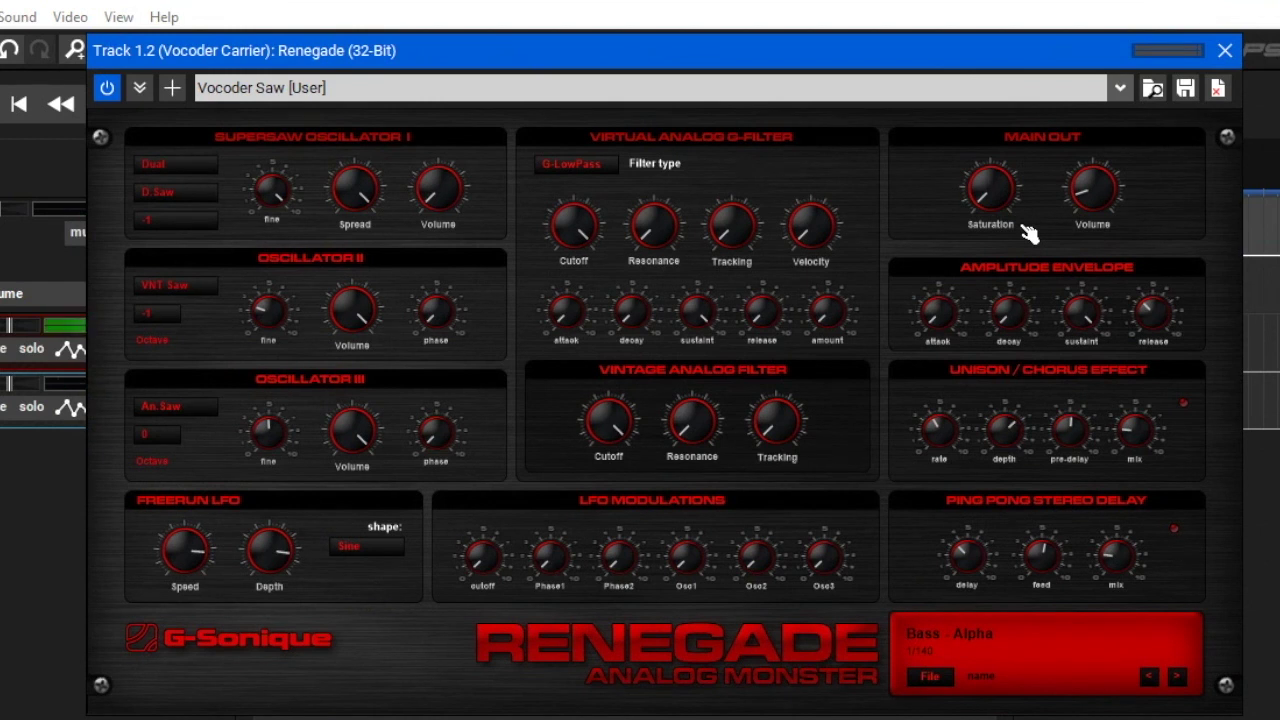
click(1225, 50)
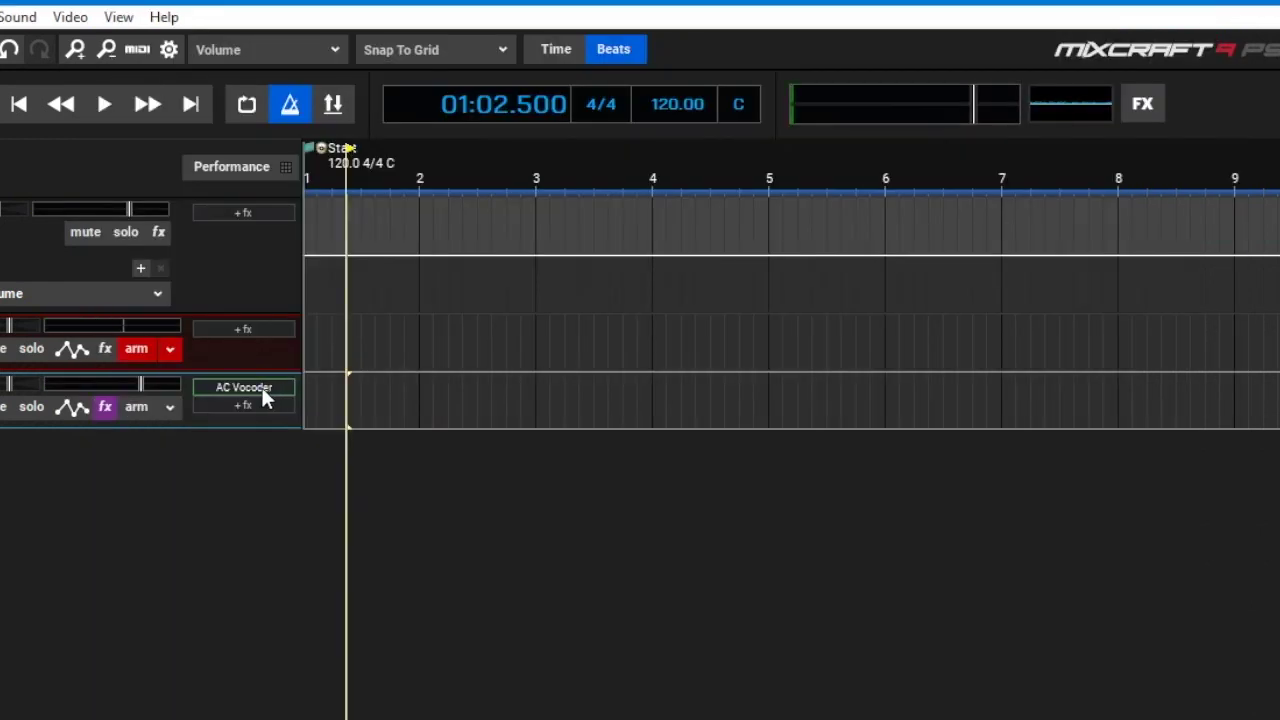
In the Vocoder Carrier's AC Vocoder effect, raise Modulator In to about 7.5 and fine-tune the Carrier In and Master Out levels.
click(261, 387)
drag(565, 141, 700, 166)
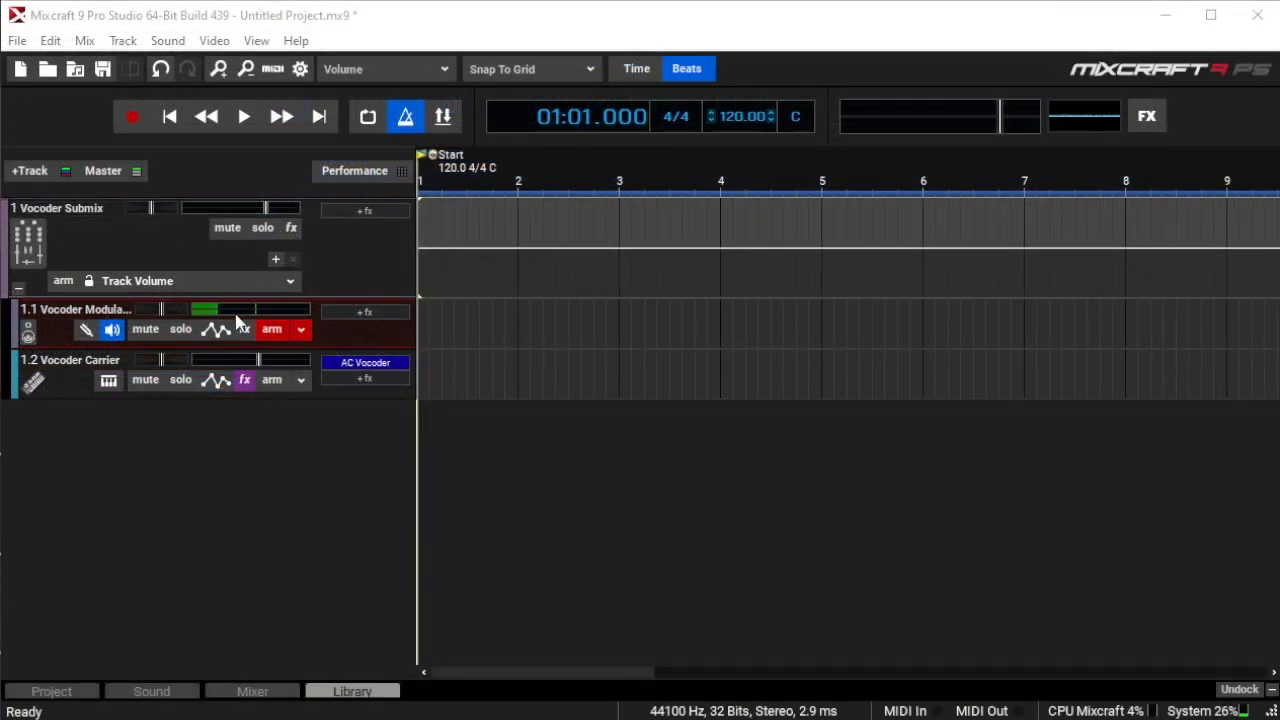
mouse_move(289, 318)
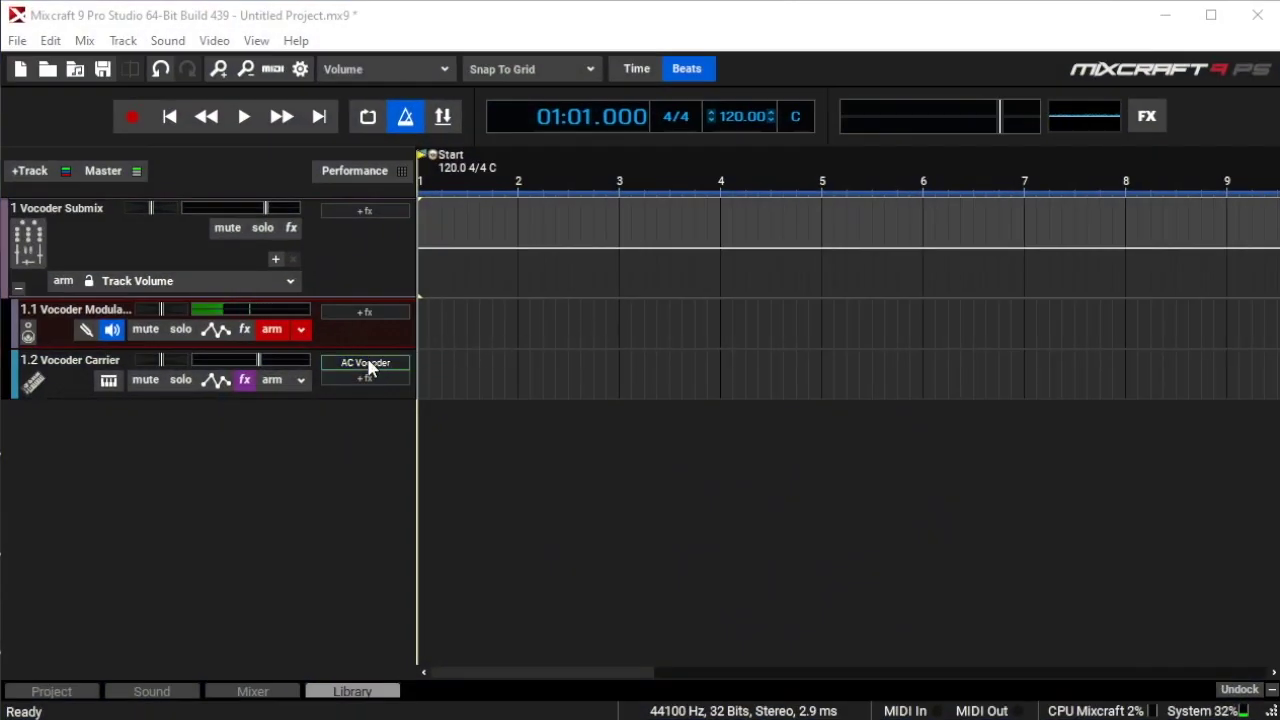
click(367, 364)
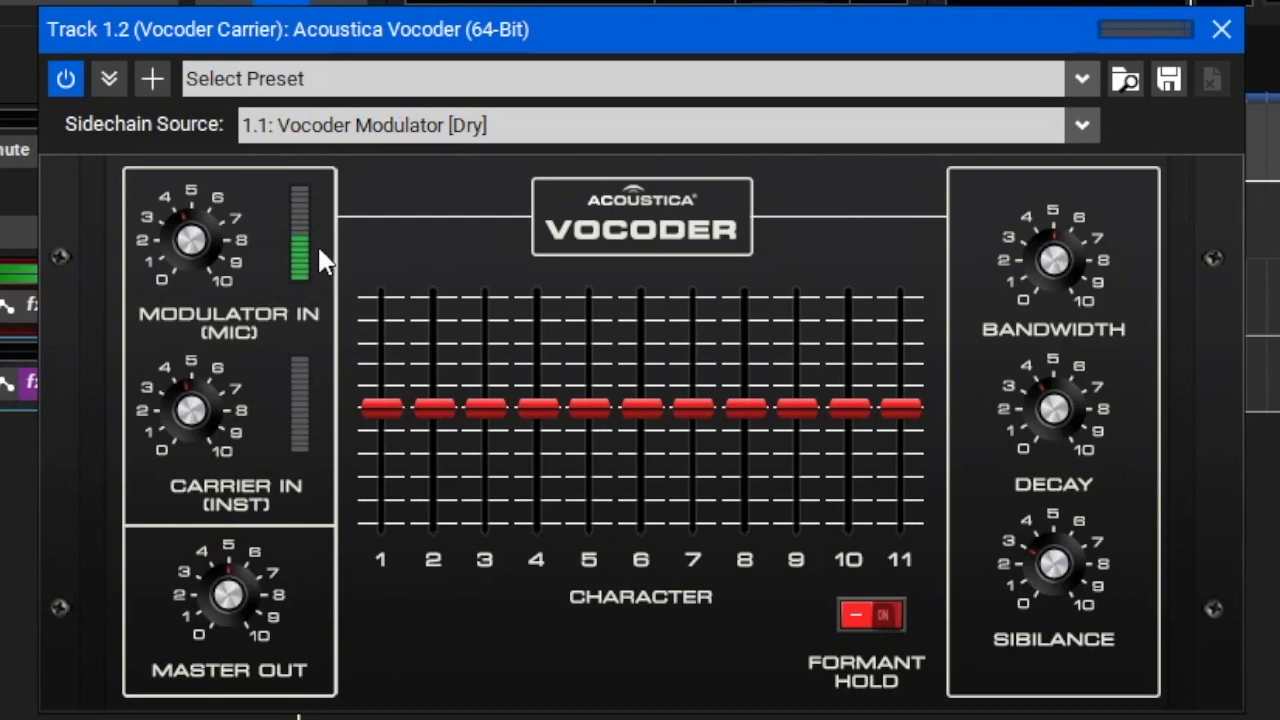
drag(190, 240, 191, 138)
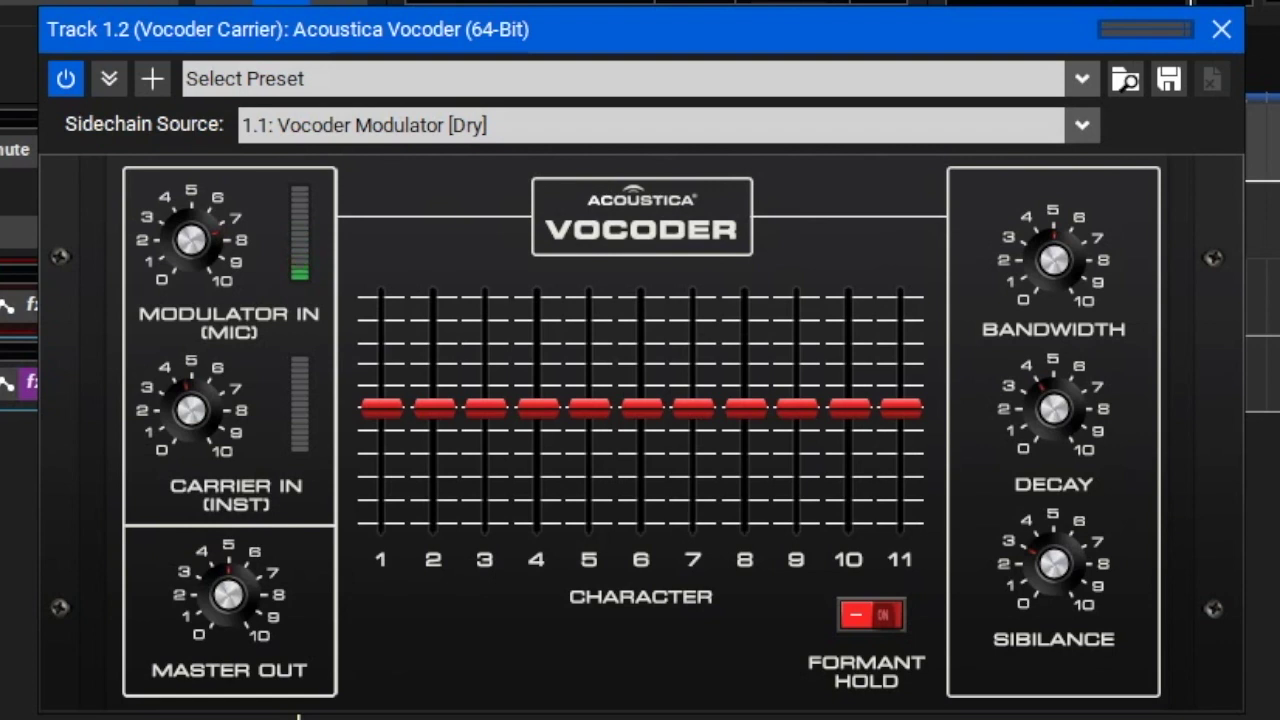
scroll(219, 422, down, 2)
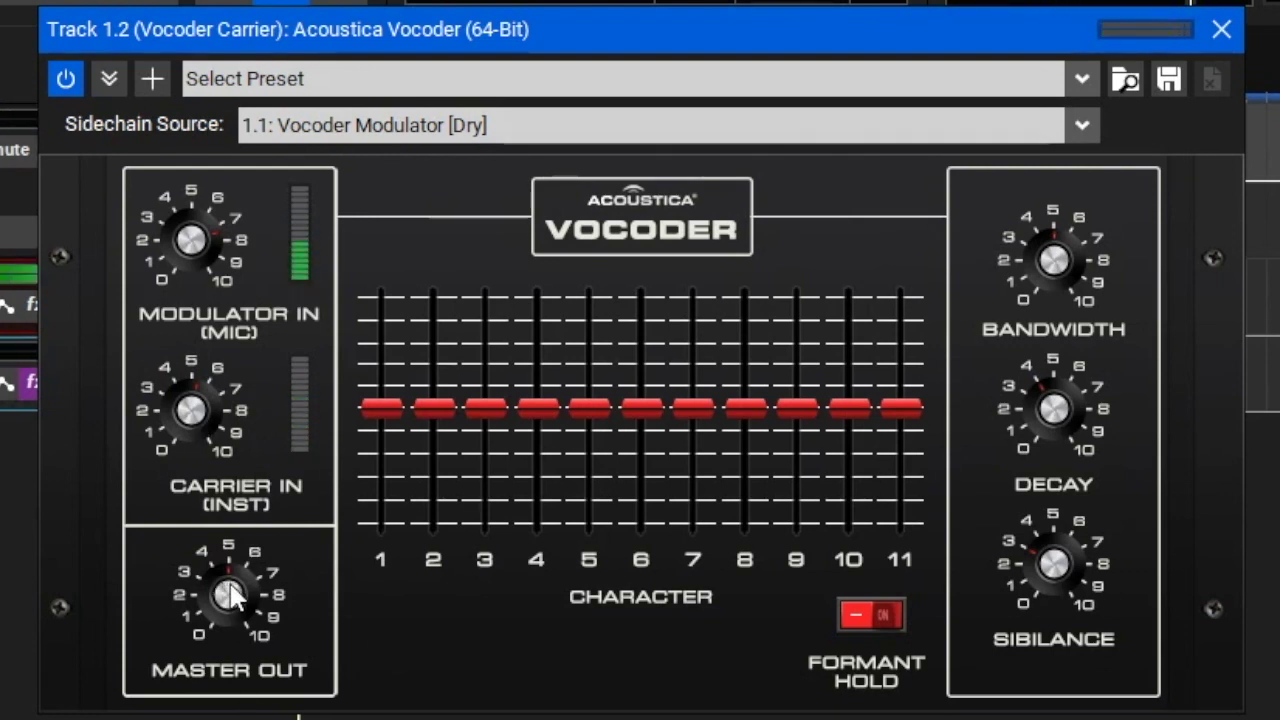
drag(232, 596, 229, 640)
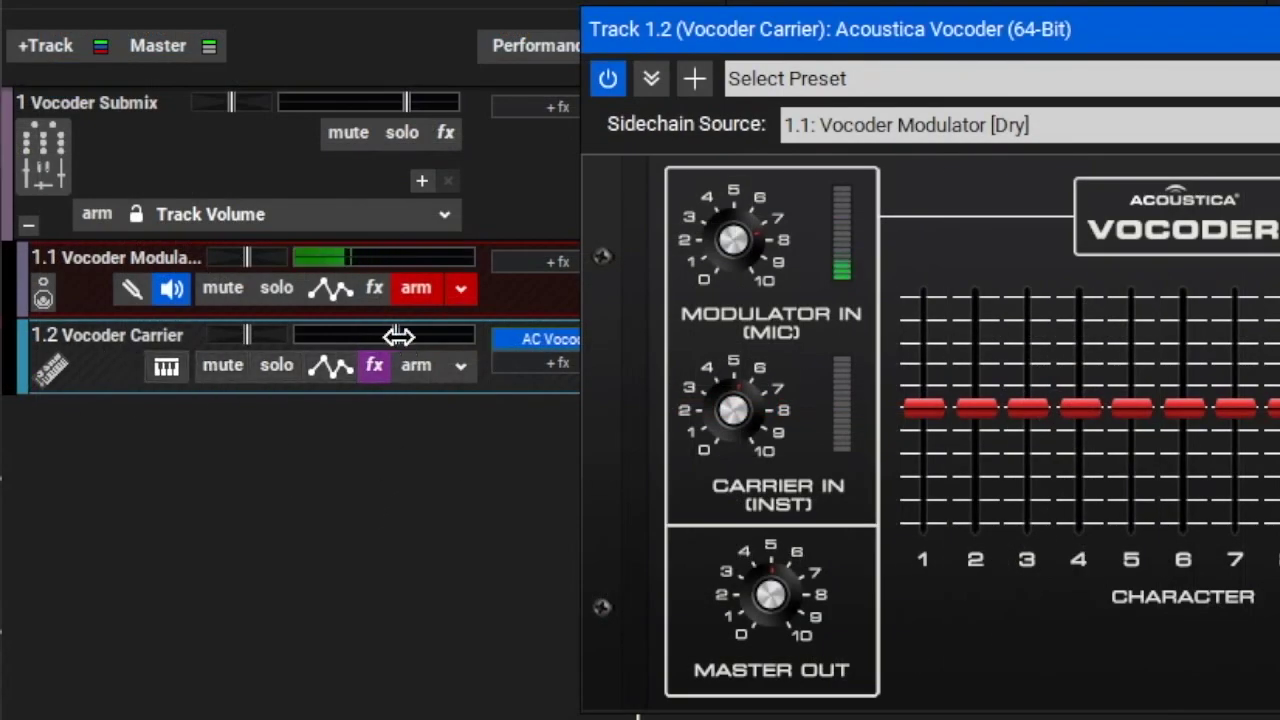
mouse_move(405, 100)
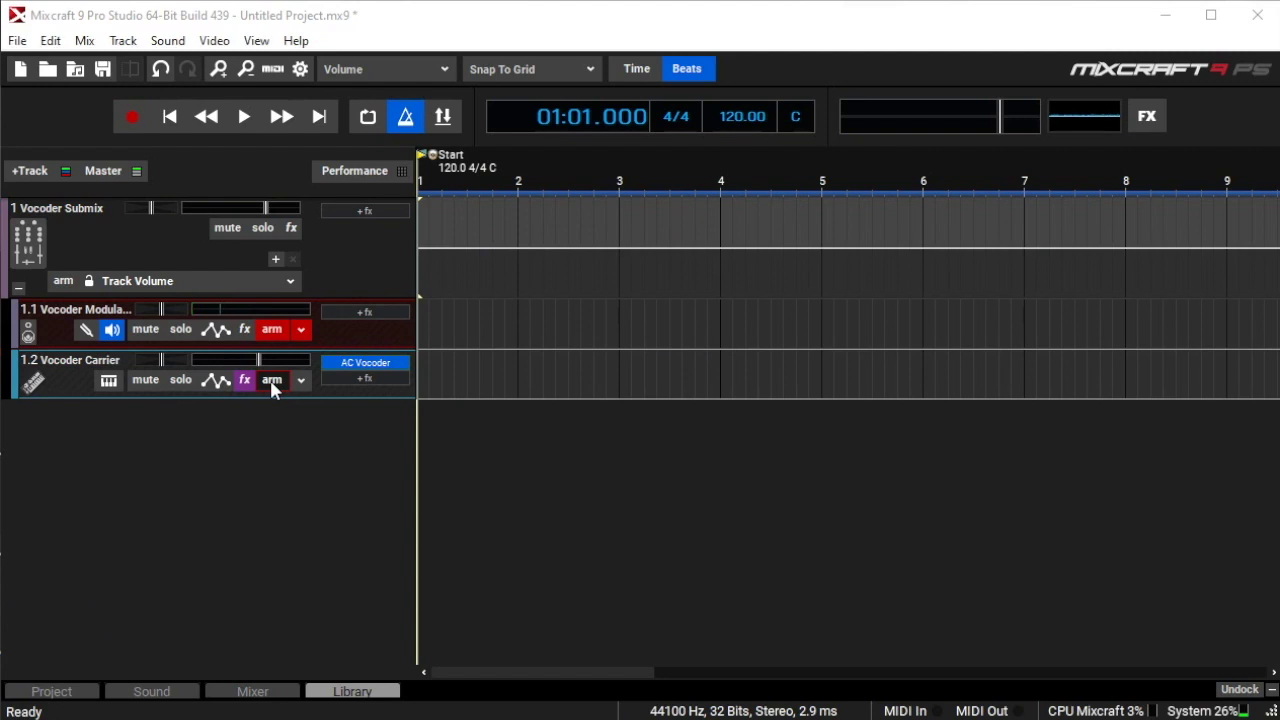
Record the Vocoder Modulator and Vocoder Carrier tracks together, both armed, from the start of the project and play the take back.
click(272, 381)
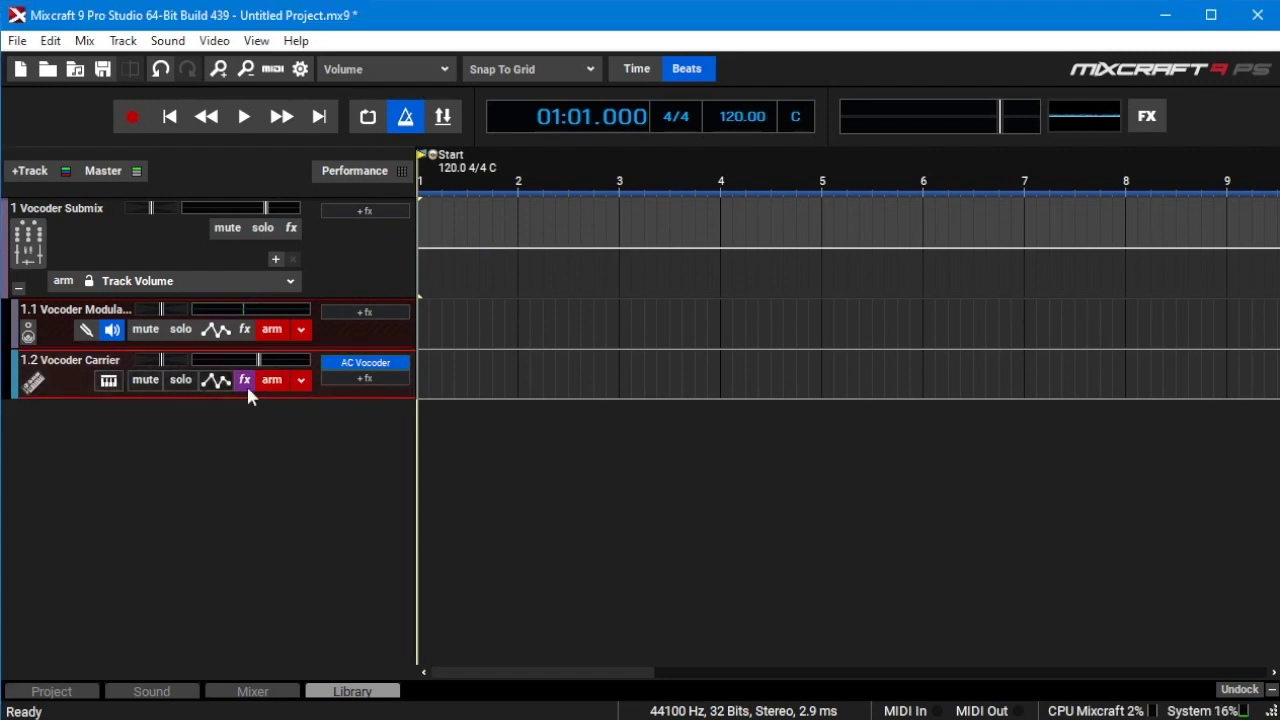
click(430, 214)
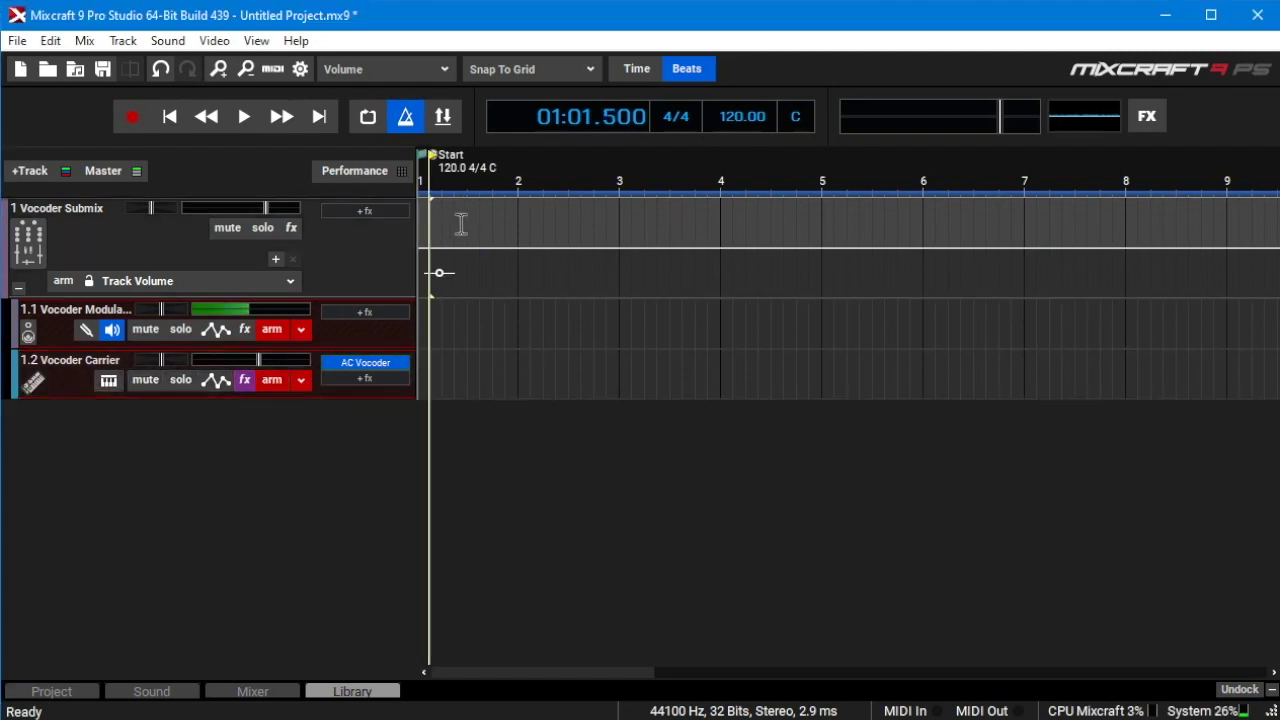
click(169, 116)
click(130, 118)
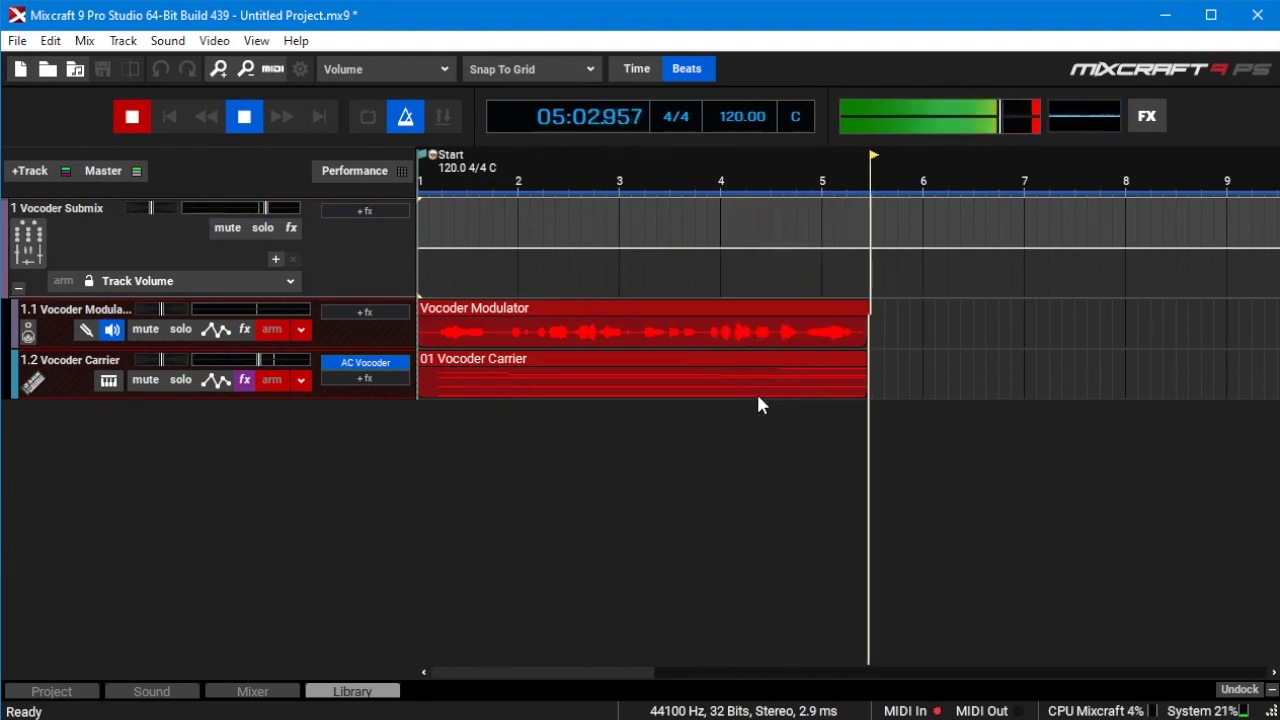
key(space)
key(space)
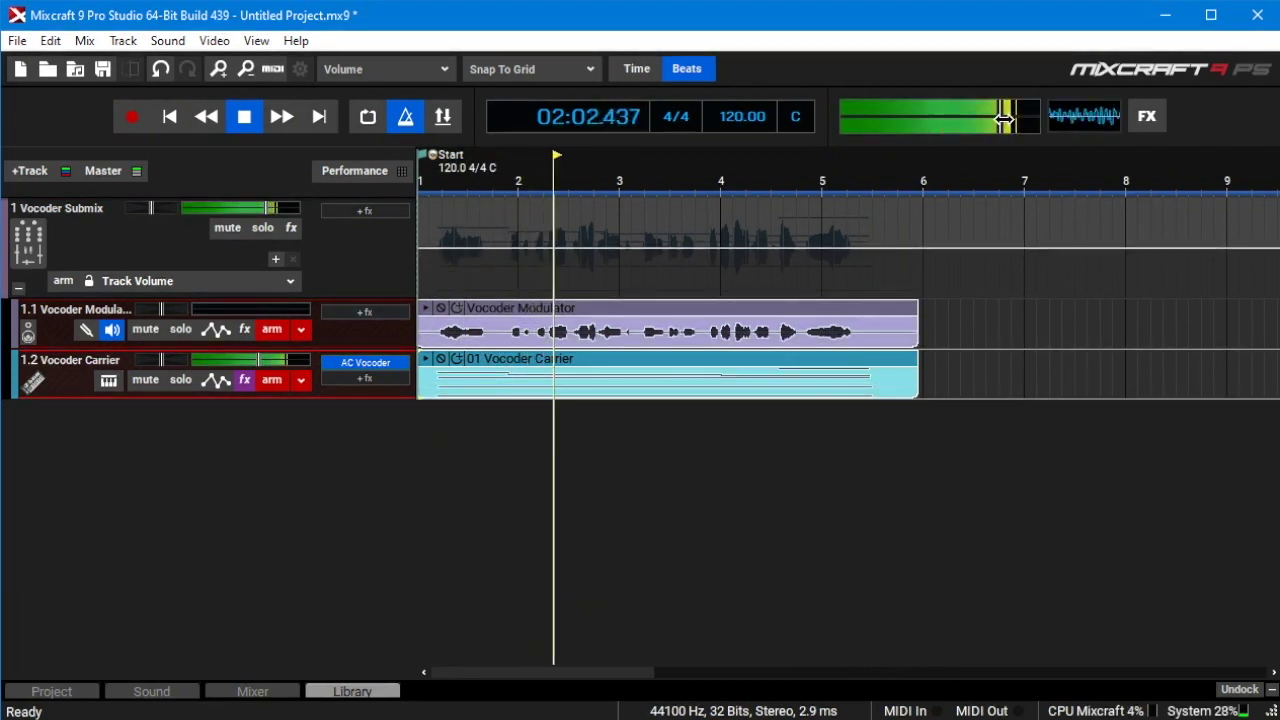
key(space)
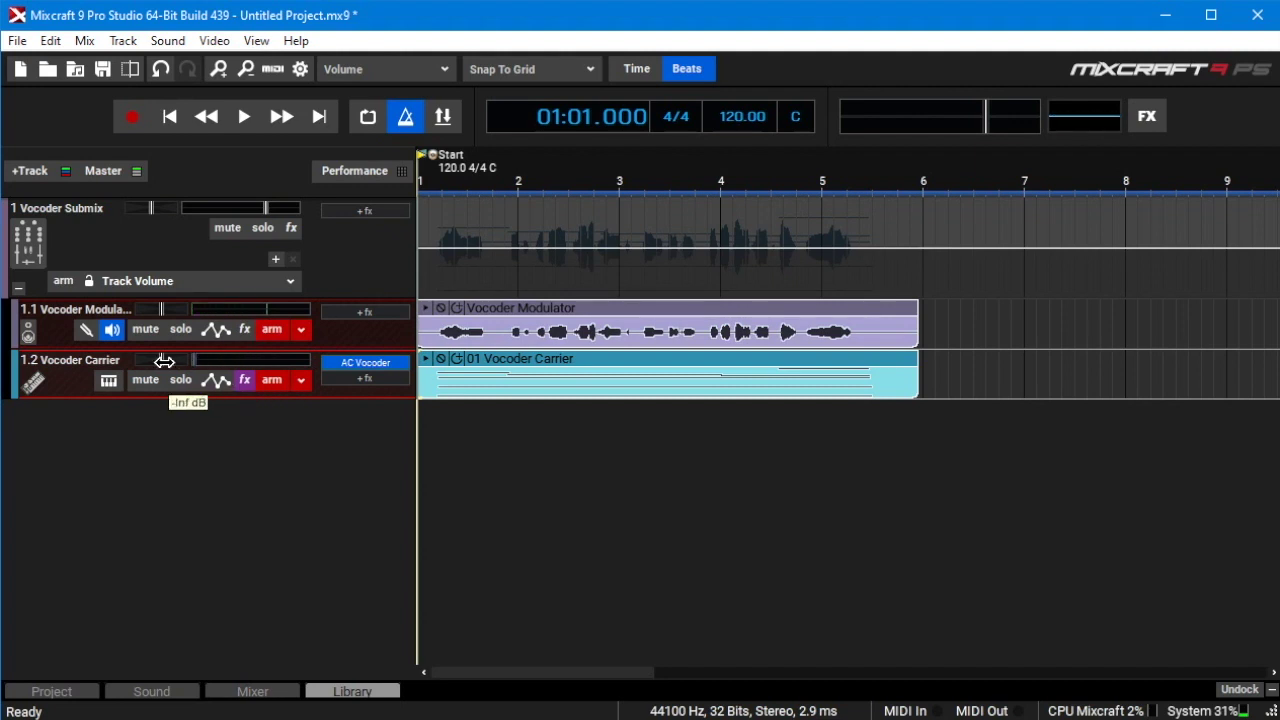
Disarm the Vocoder Modulator track and play the recording with that track's volume at -5.9 dB.
click(271, 331)
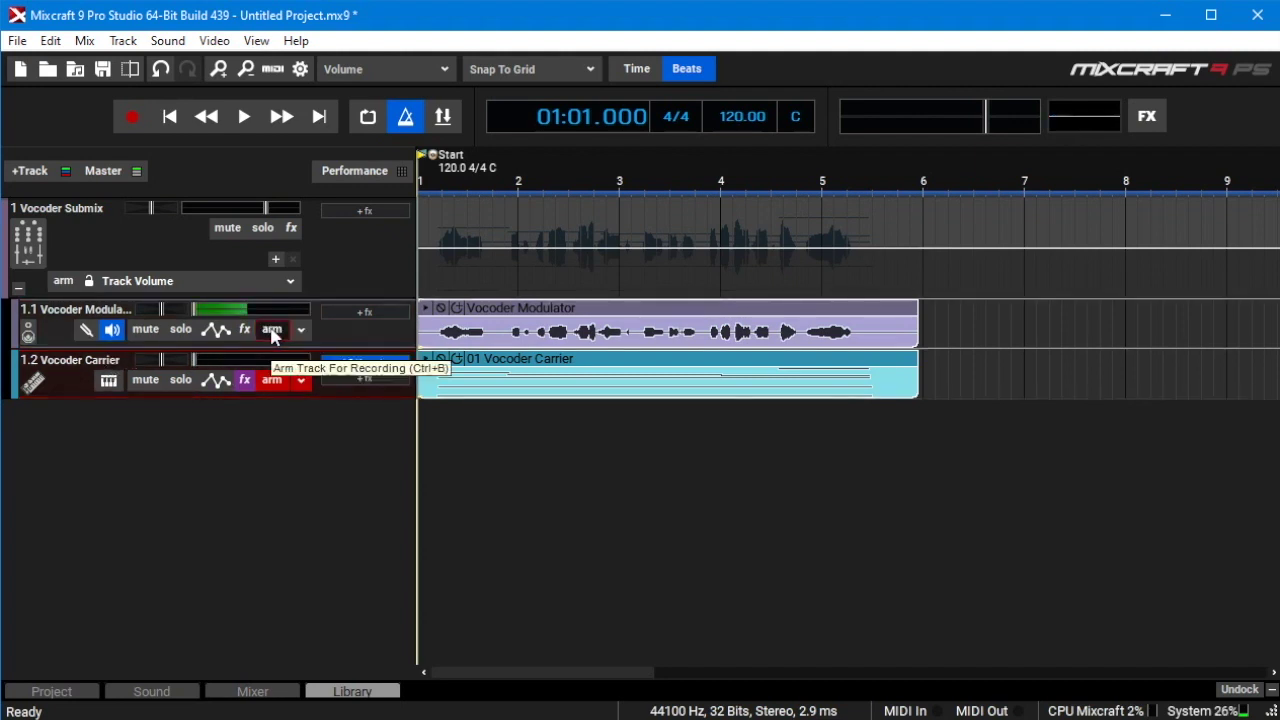
drag(197, 307, 250, 307)
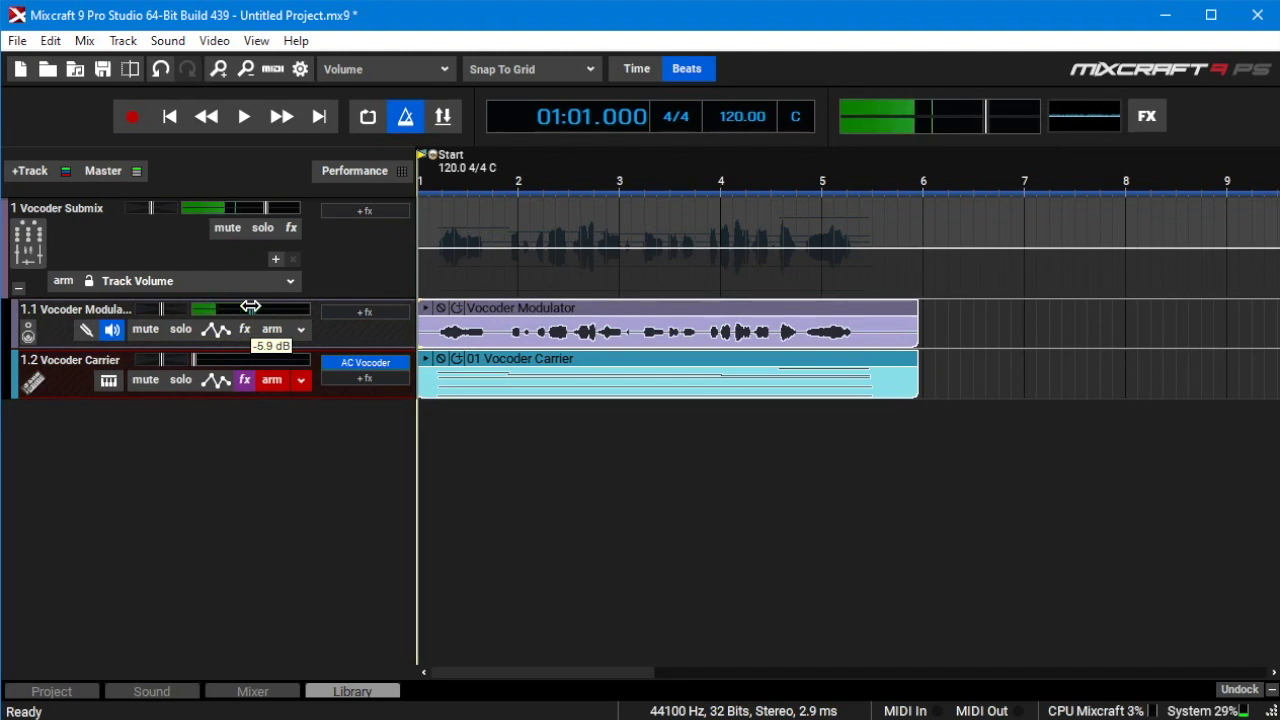
key(space)
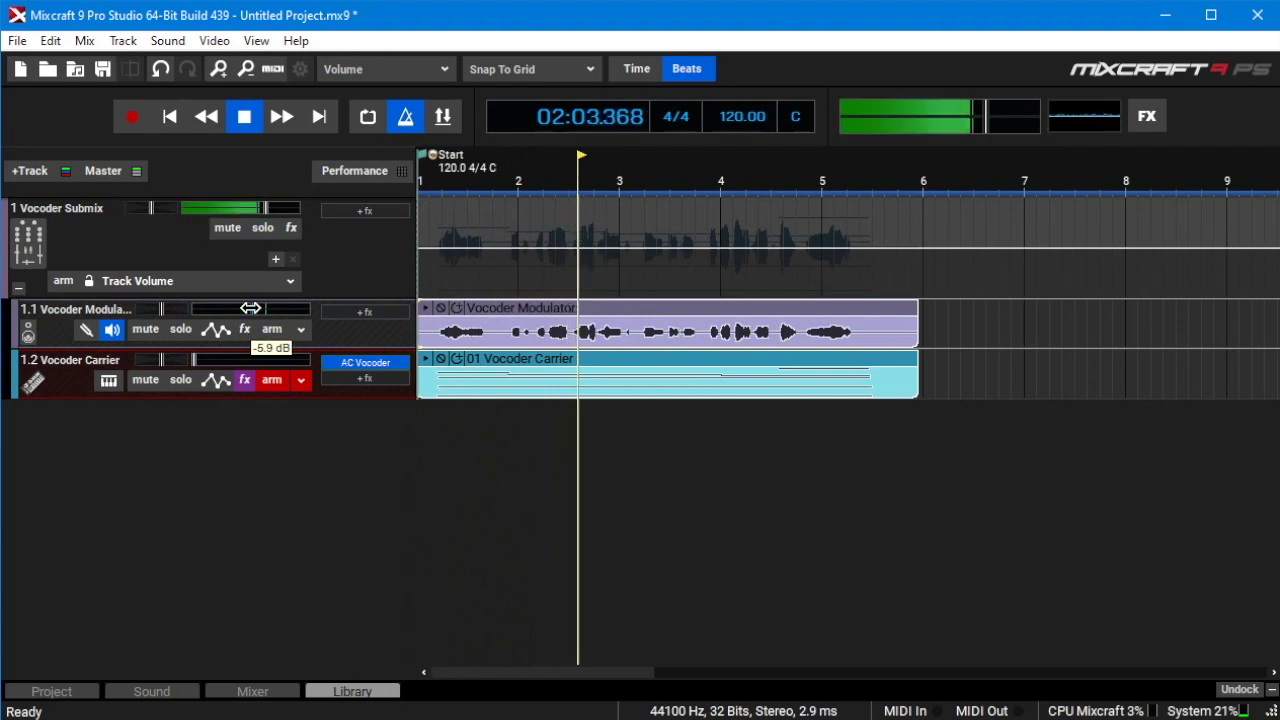
key(space)
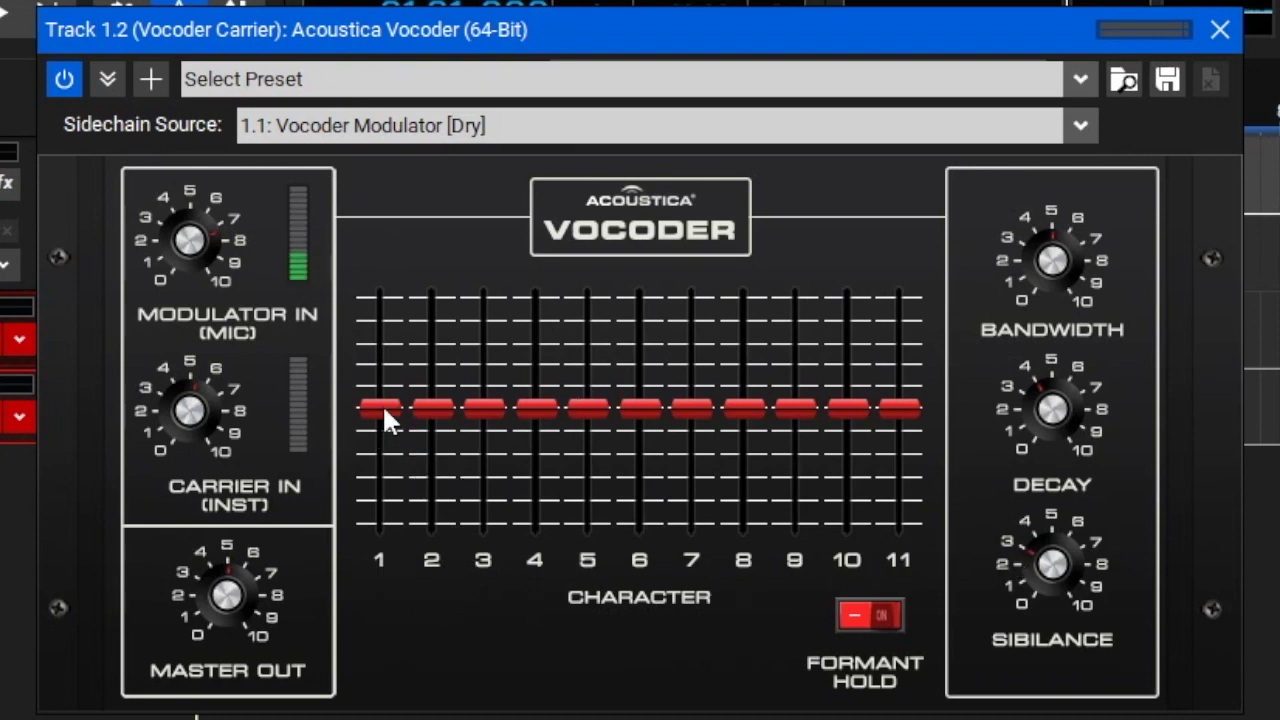
Reshape the vocoder's tone by moving the Character sliders across bands 1 to 11 to varied levels.
drag(382, 404, 382, 458)
drag(431, 407, 483, 462)
drag(535, 408, 538, 477)
mouse_move(588, 408)
mouse_down()
mouse_move(588, 500)
mouse_move(588, 418)
mouse_up()
drag(530, 488, 536, 356)
drag(483, 465, 485, 385)
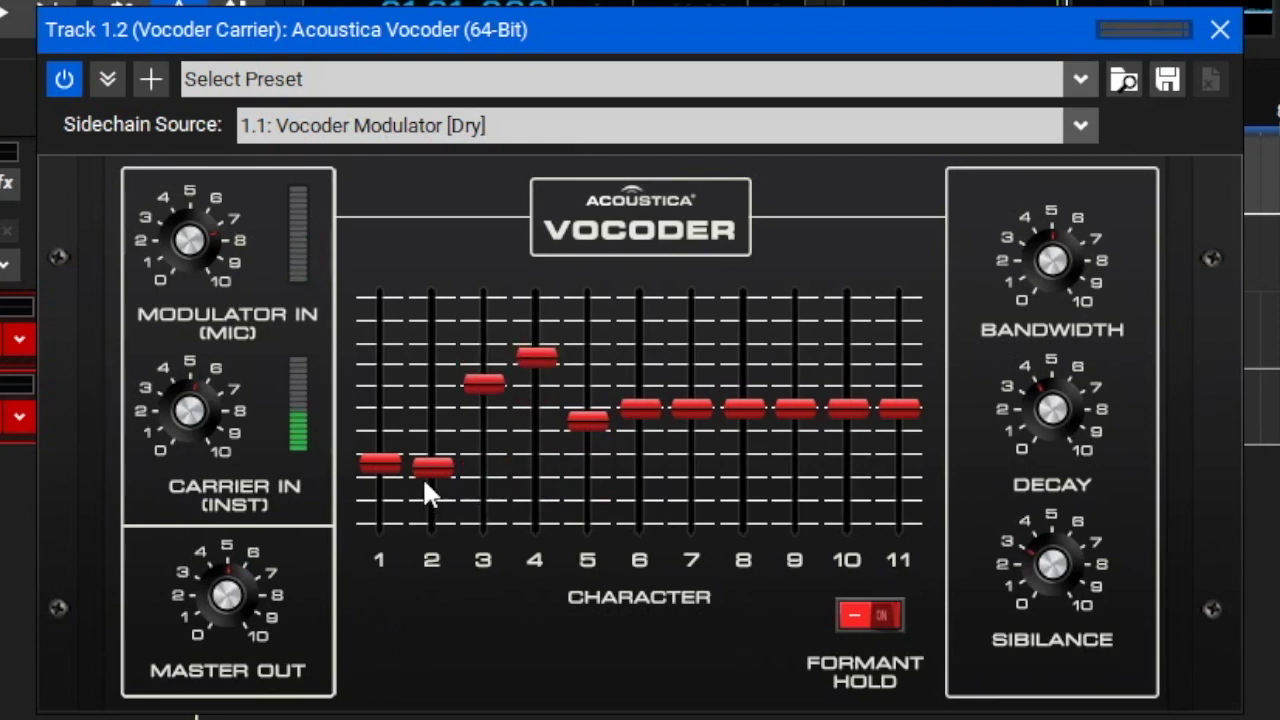
drag(424, 478, 432, 395)
drag(588, 418, 588, 350)
drag(632, 400, 640, 325)
drag(402, 464, 433, 348)
drag(740, 412, 766, 366)
drag(797, 410, 798, 350)
drag(842, 396, 848, 360)
mouse_move(903, 412)
mouse_down()
mouse_move(918, 334)
mouse_move(917, 408)
mouse_up()
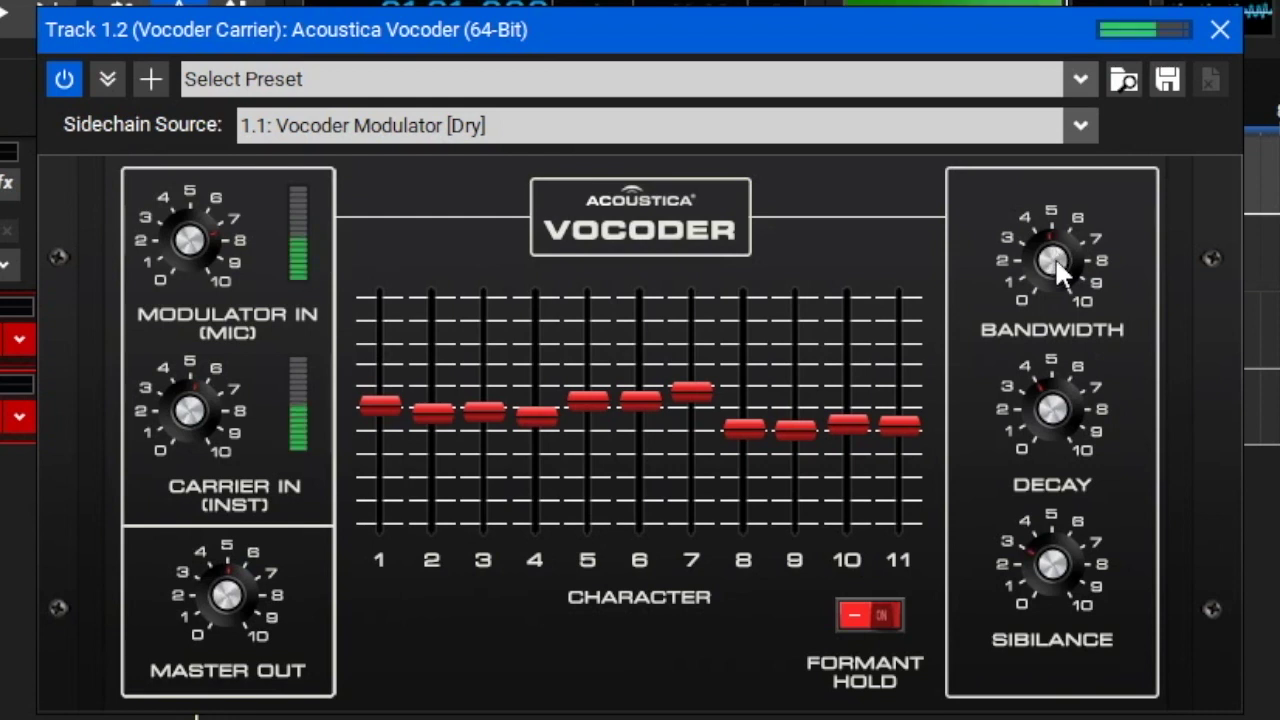
Set the vocoder's Bandwidth to just under 5 and its Decay to about 3 after trying a different Decay amount.
mouse_move(1054, 264)
mouse_down()
mouse_move(1051, 408)
mouse_move(1066, 89)
mouse_move(1050, 373)
mouse_move(1087, 145)
mouse_move(1068, 261)
mouse_up()
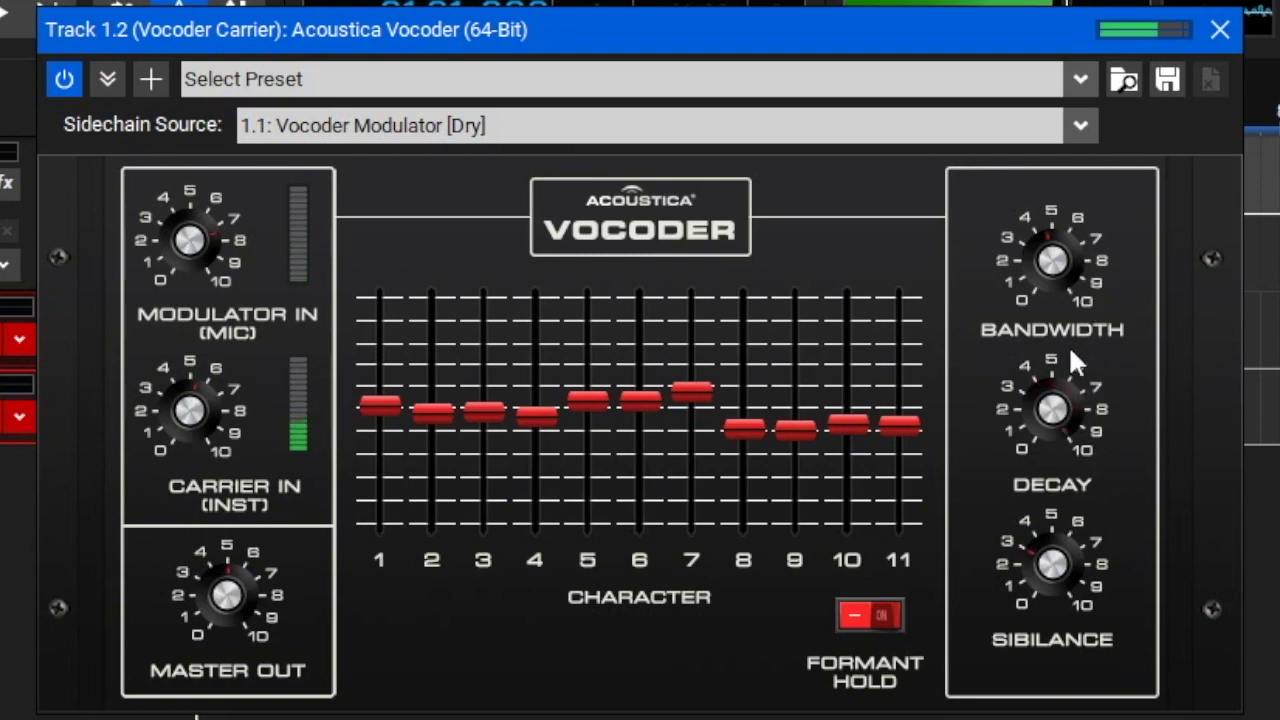
drag(1066, 372, 1066, 712)
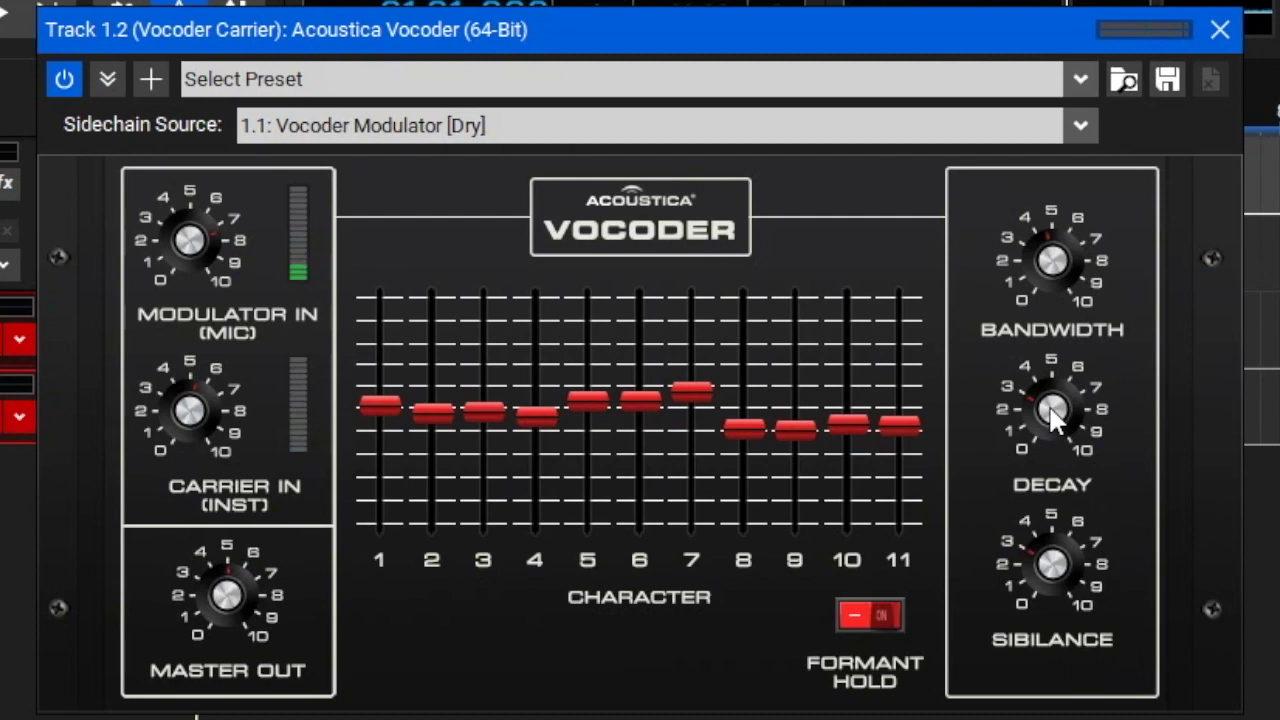
drag(1050, 408, 1102, 374)
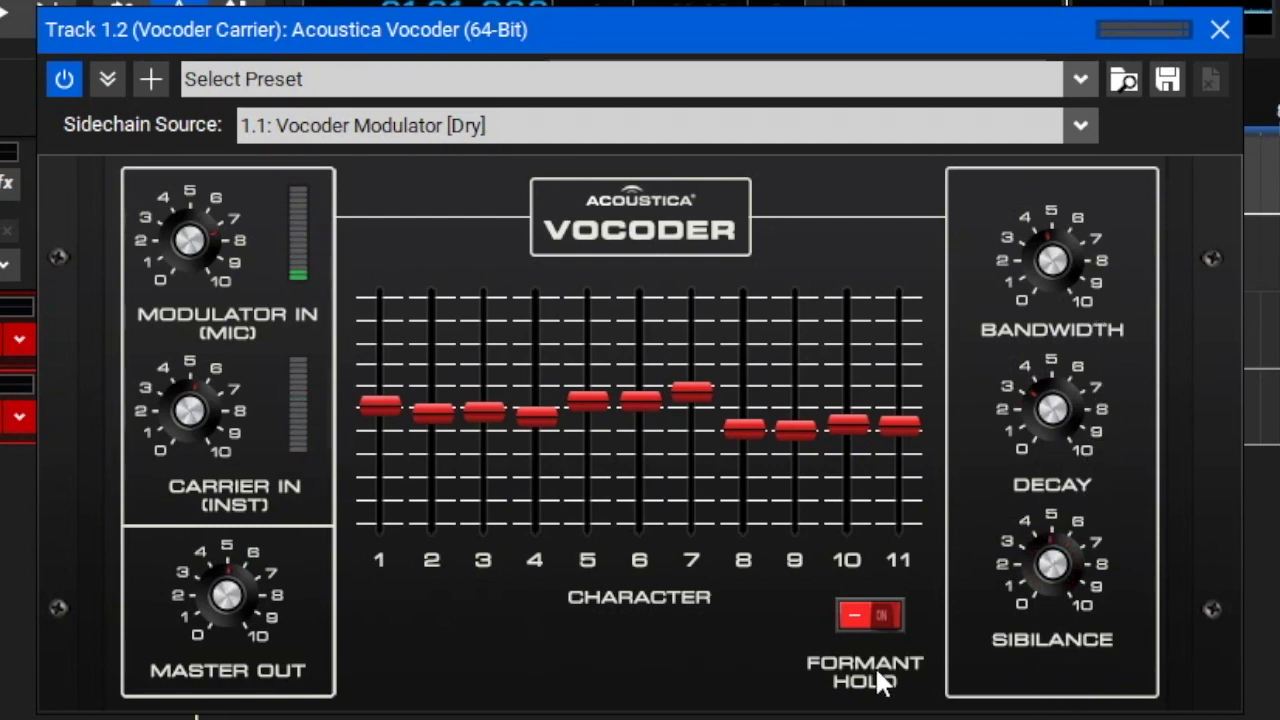
Toggle the vocoder's Formant Hold on and off repeatedly while sound plays through the carrier.
click(893, 604)
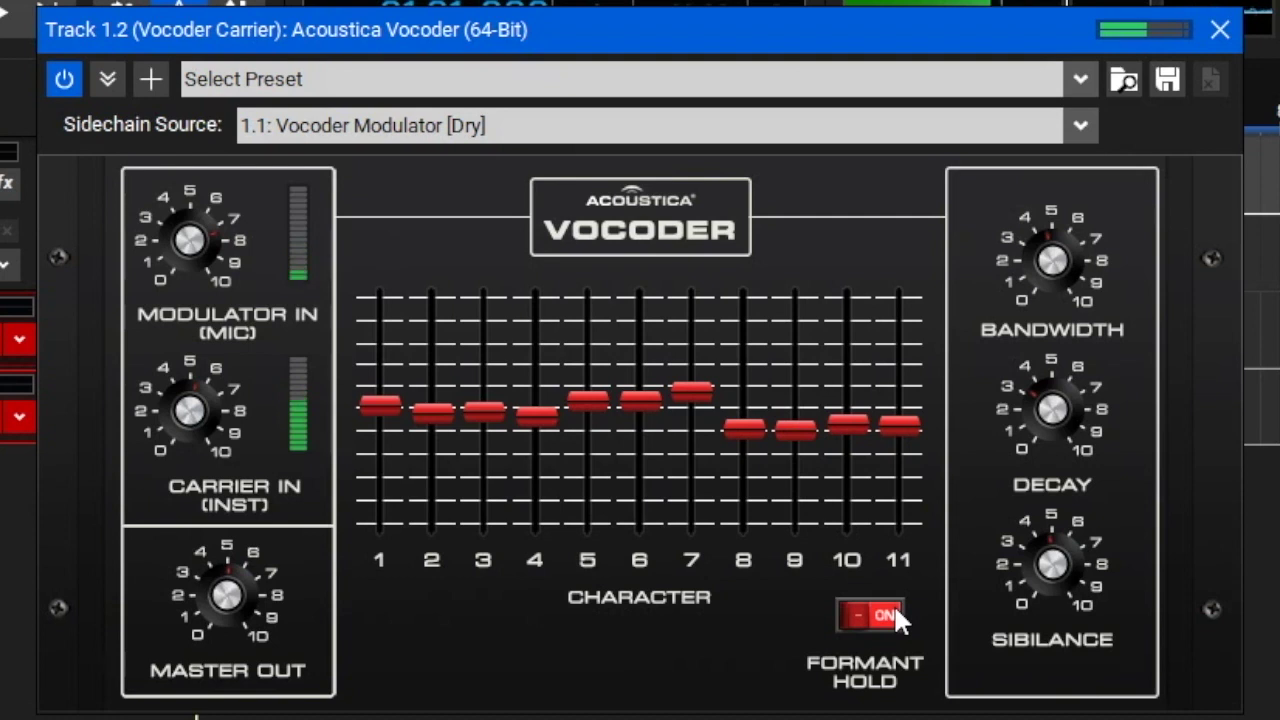
click(849, 608)
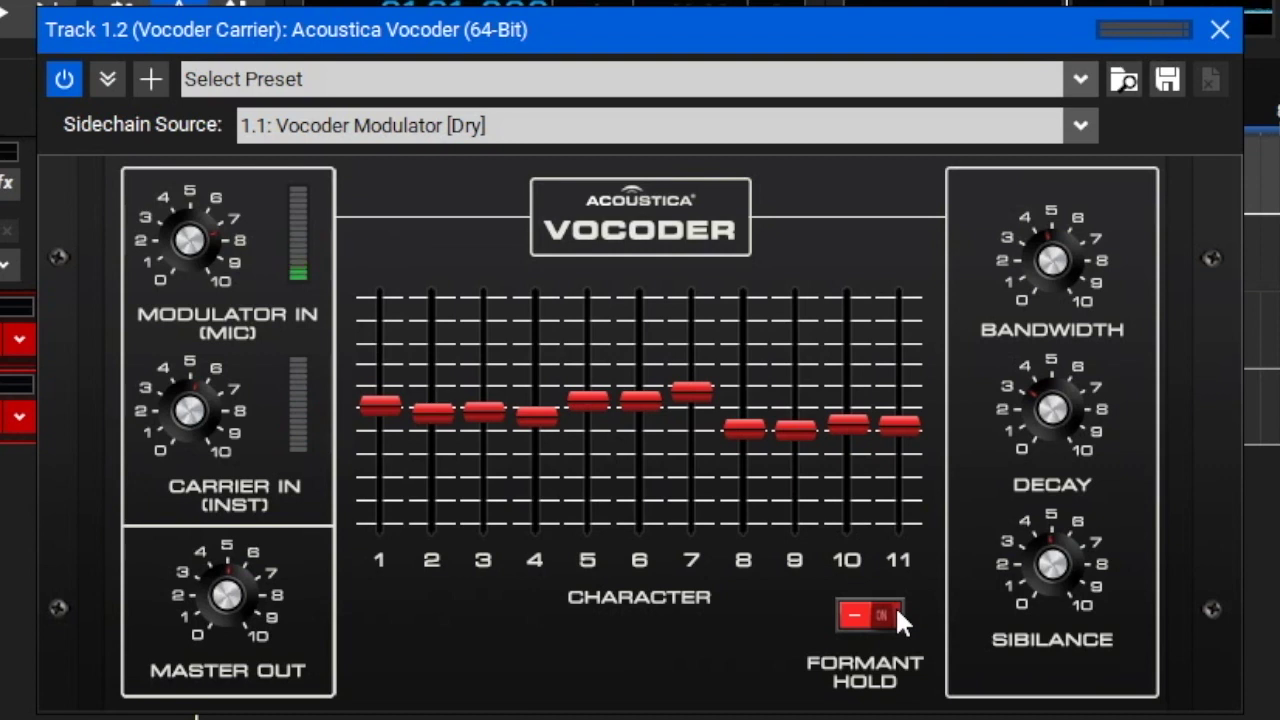
click(892, 611)
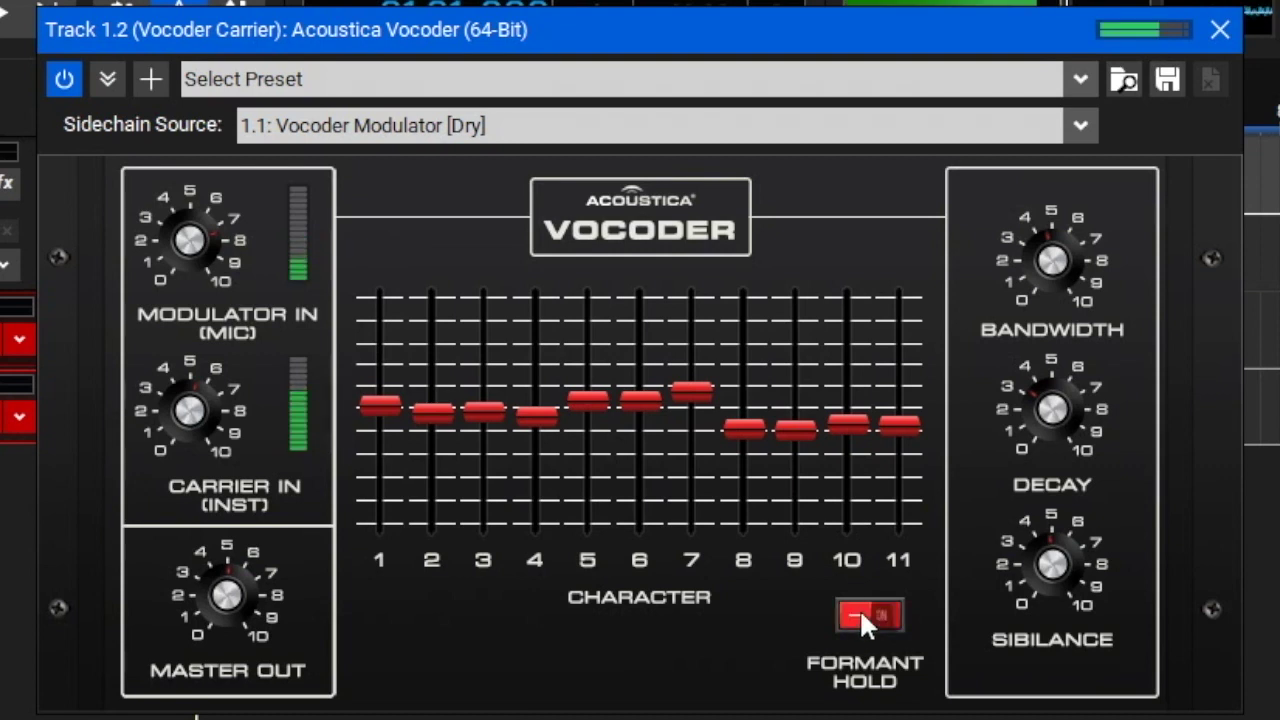
click(880, 612)
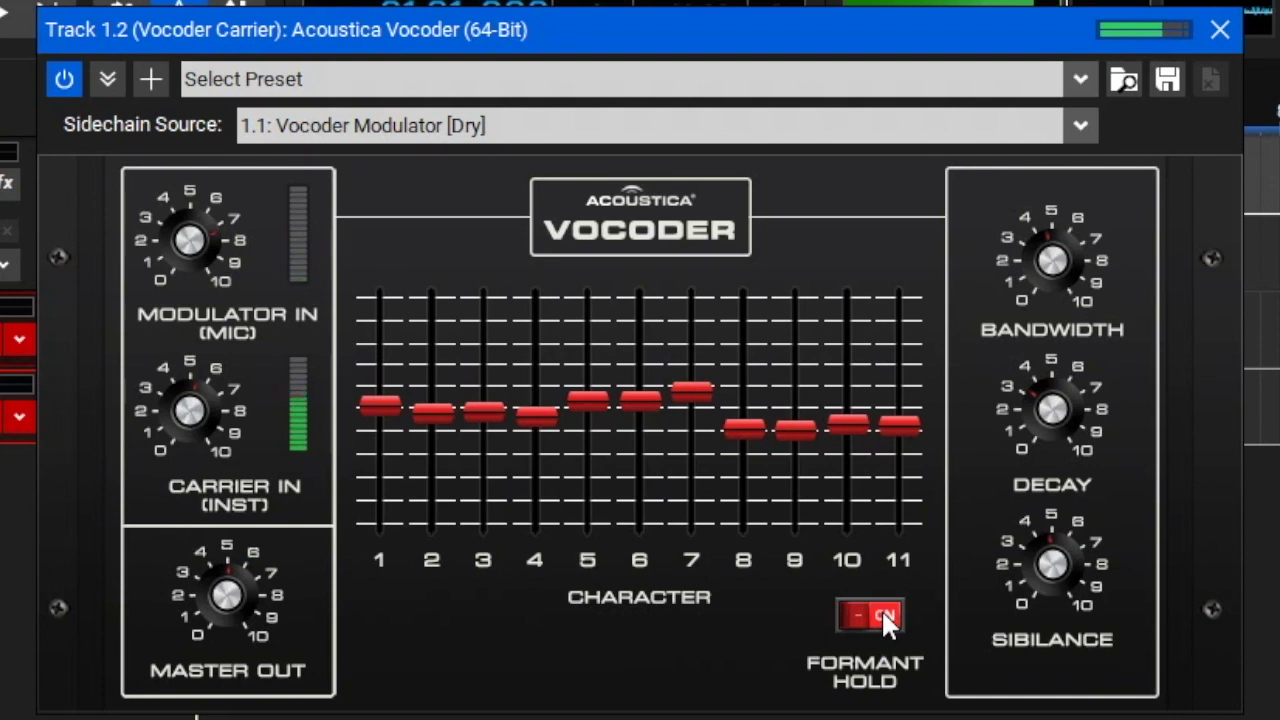
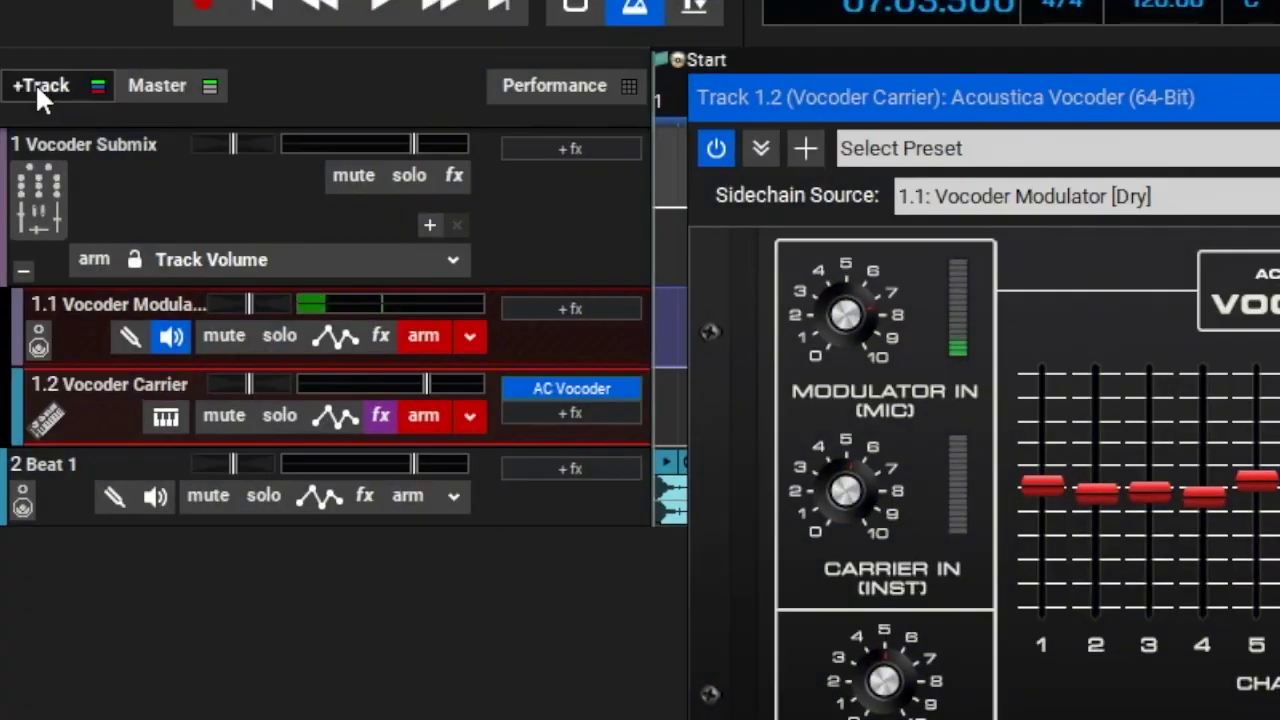
Look over the track types available for insertion and the Renegade synth settings on the Vocoder Carrier track.
click(35, 83)
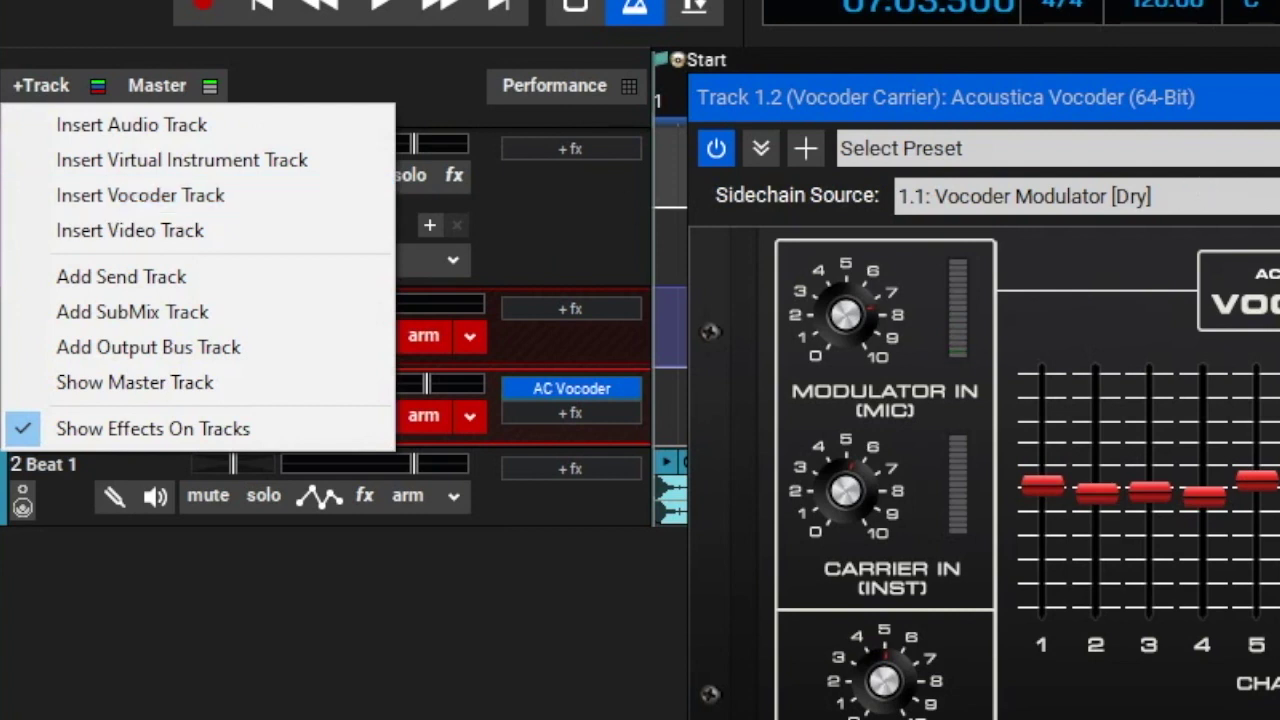
click(435, 642)
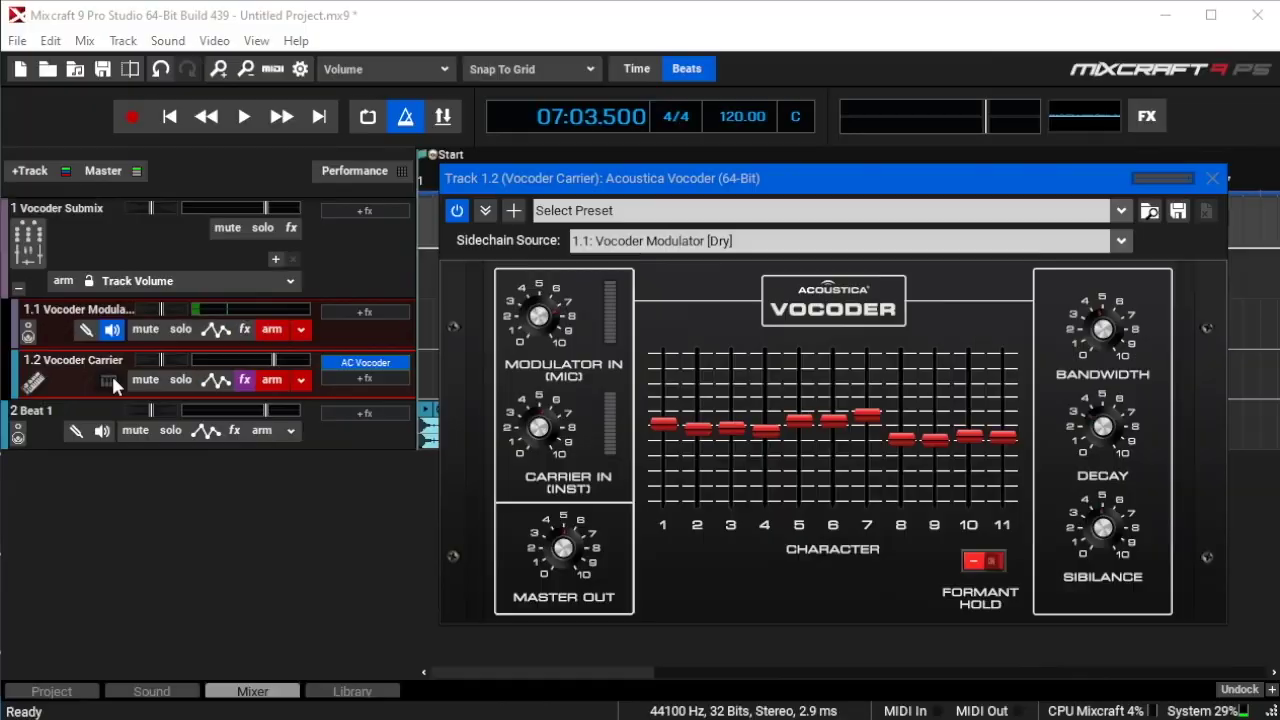
click(172, 412)
drag(881, 243, 725, 93)
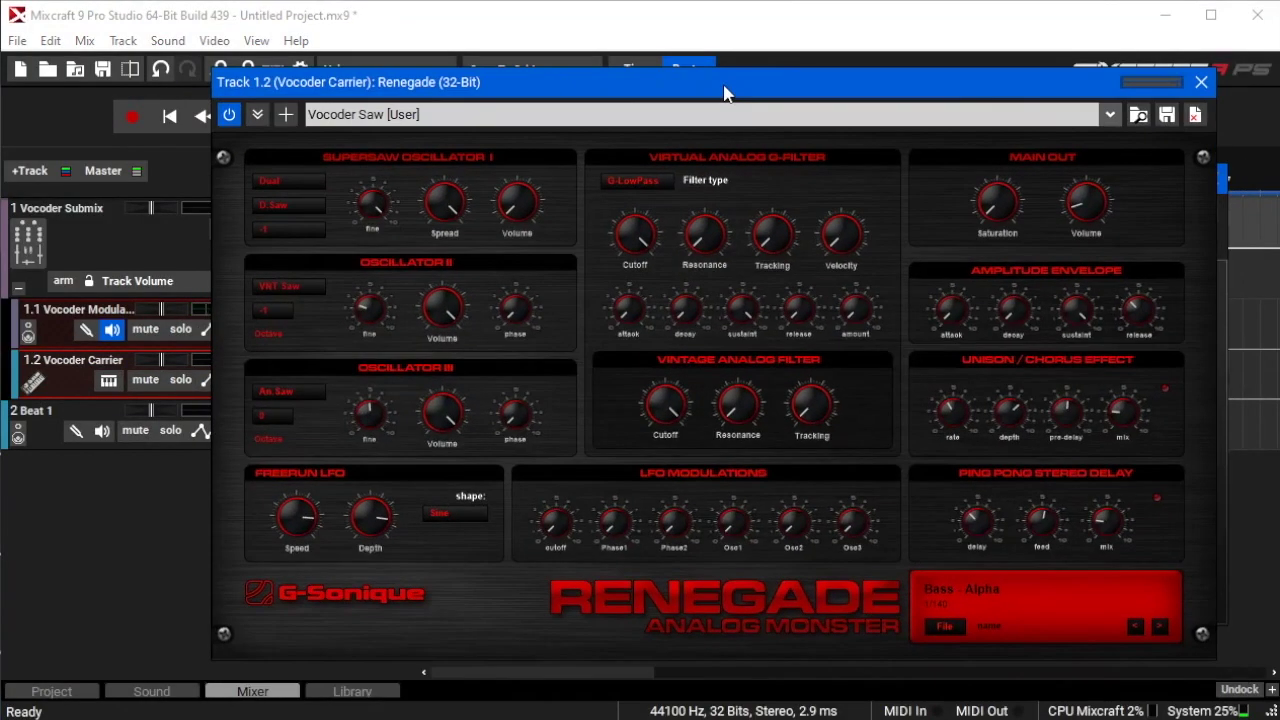
click(1203, 80)
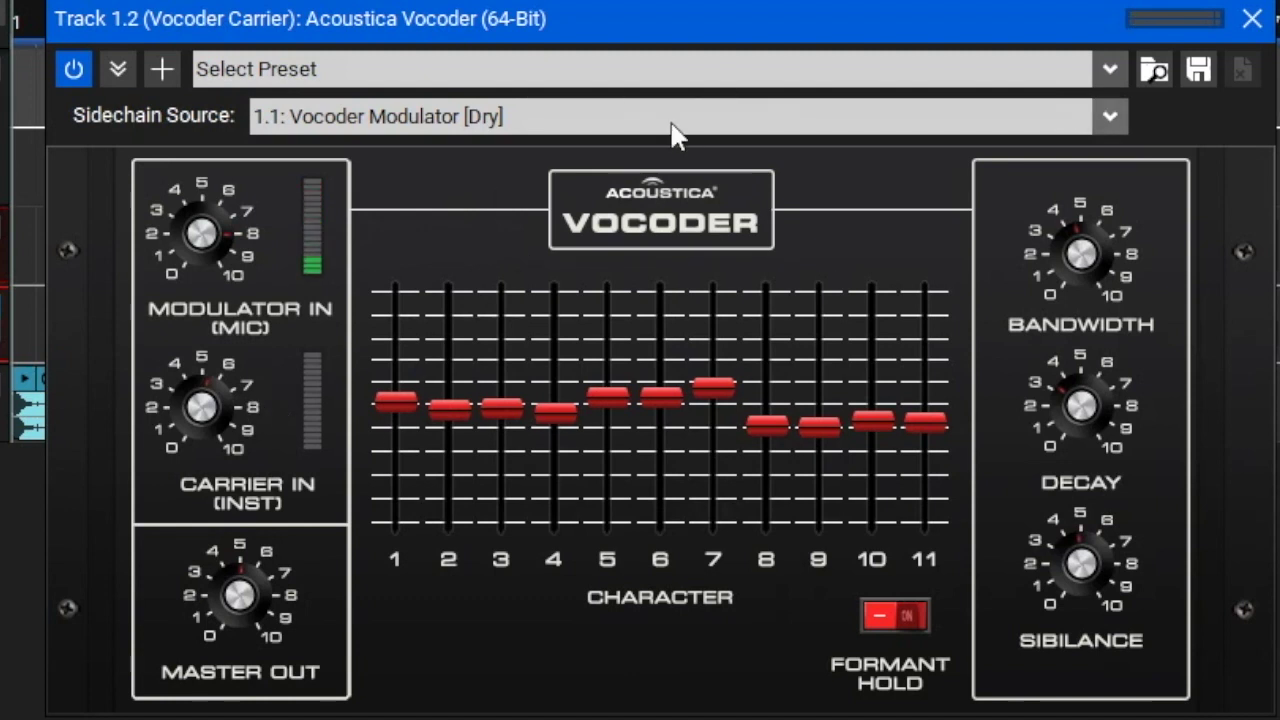
Set the vocoder's sidechain source to 2: Beat 1 [Dry] and move its window clear of the track list.
click(1113, 116)
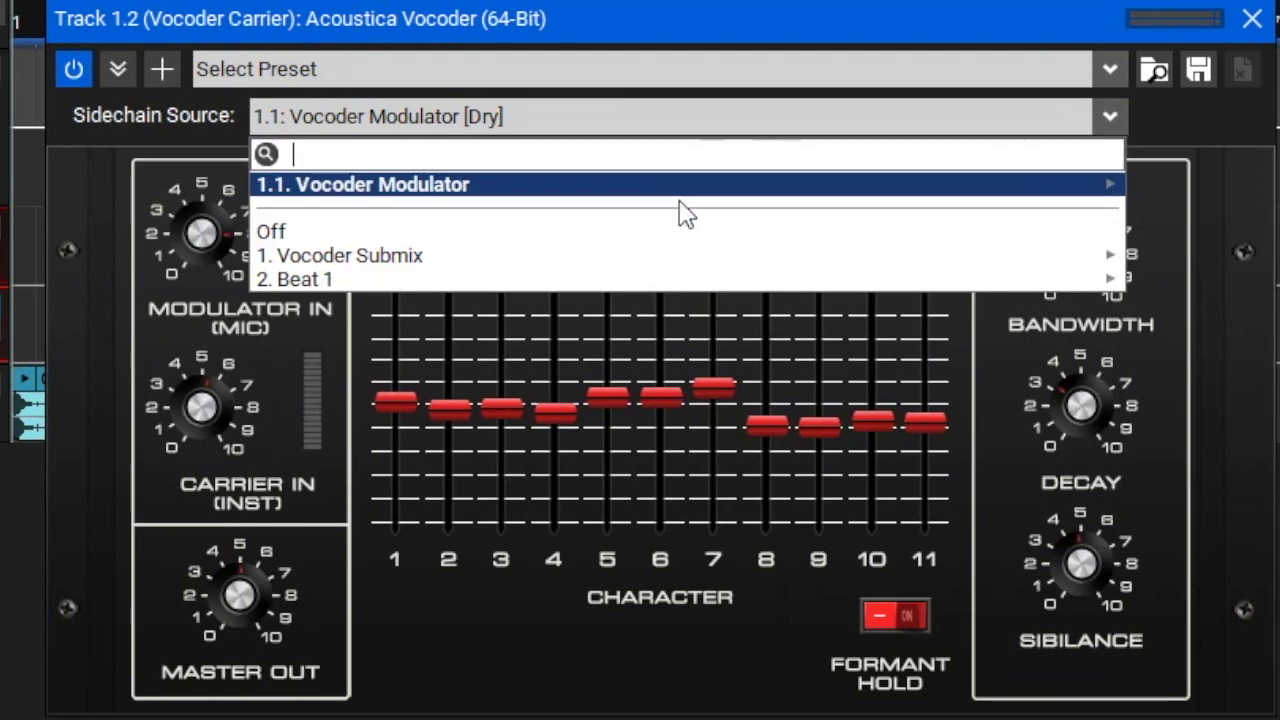
mouse_move(640, 186)
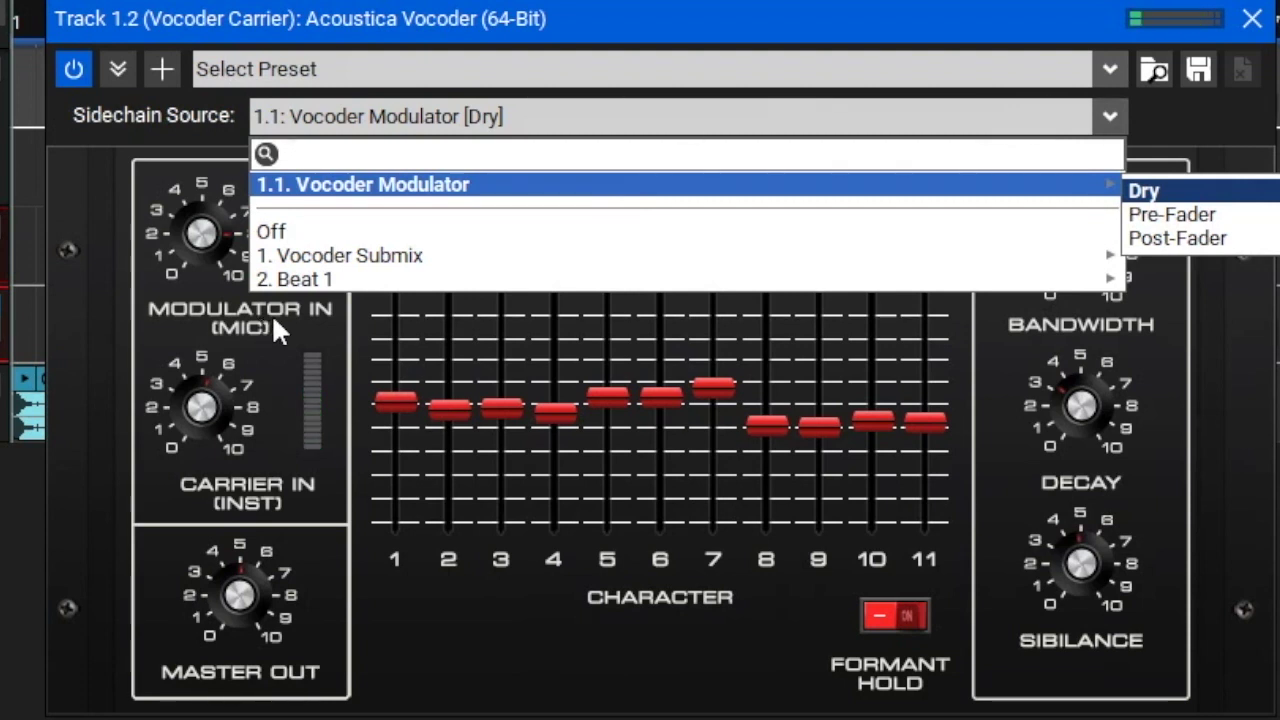
mouse_move(395, 285)
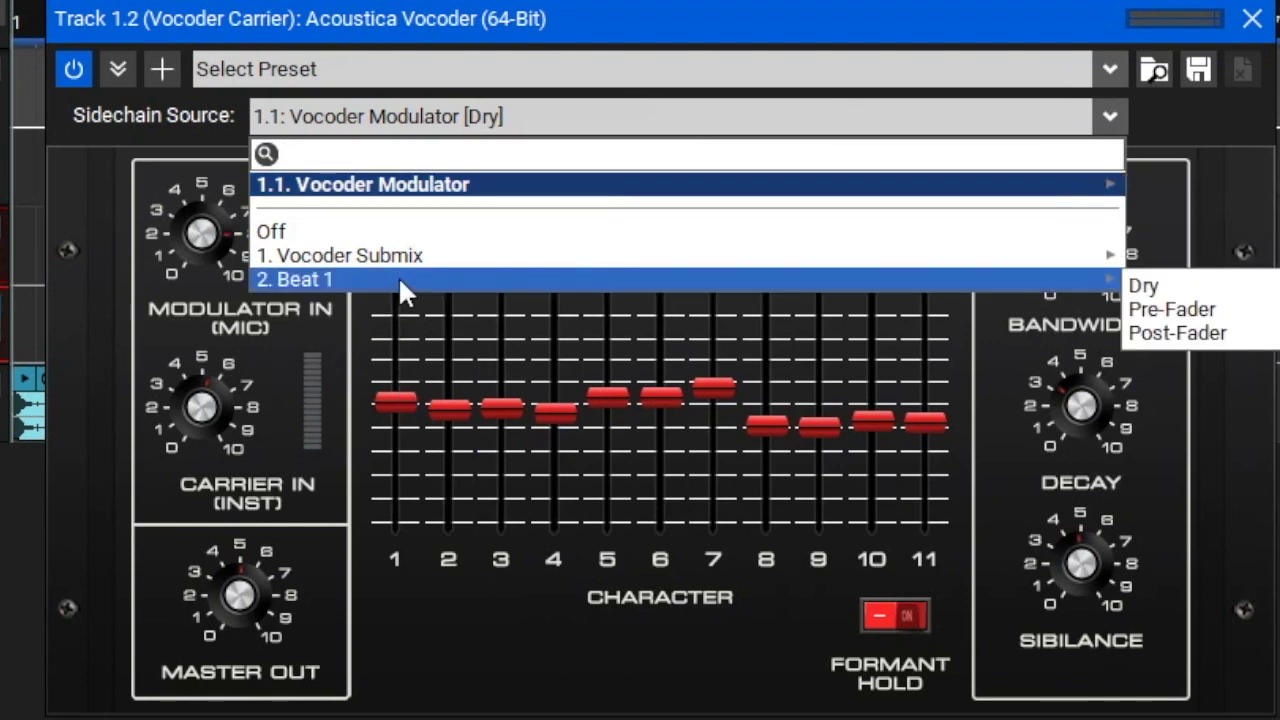
click(1222, 288)
drag(599, 255, 683, 210)
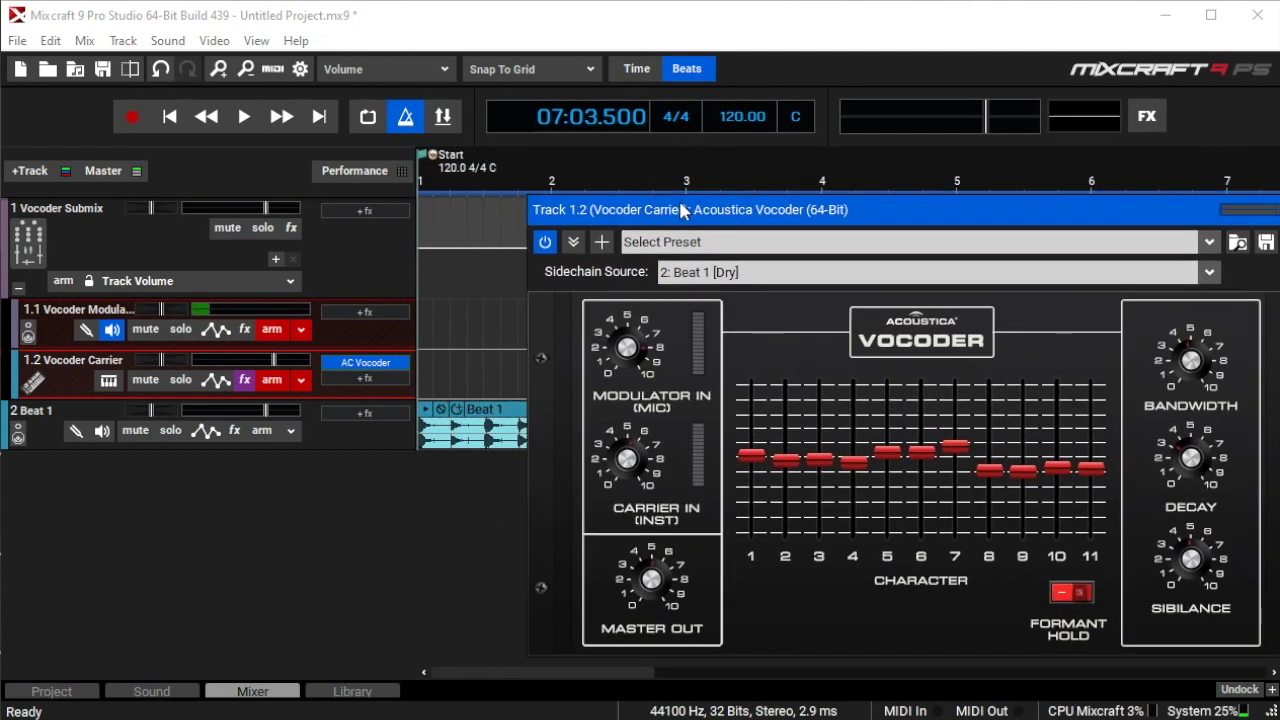
Play the project through the vocoder with the Beat 1 track's volume turned all the way down.
key(space)
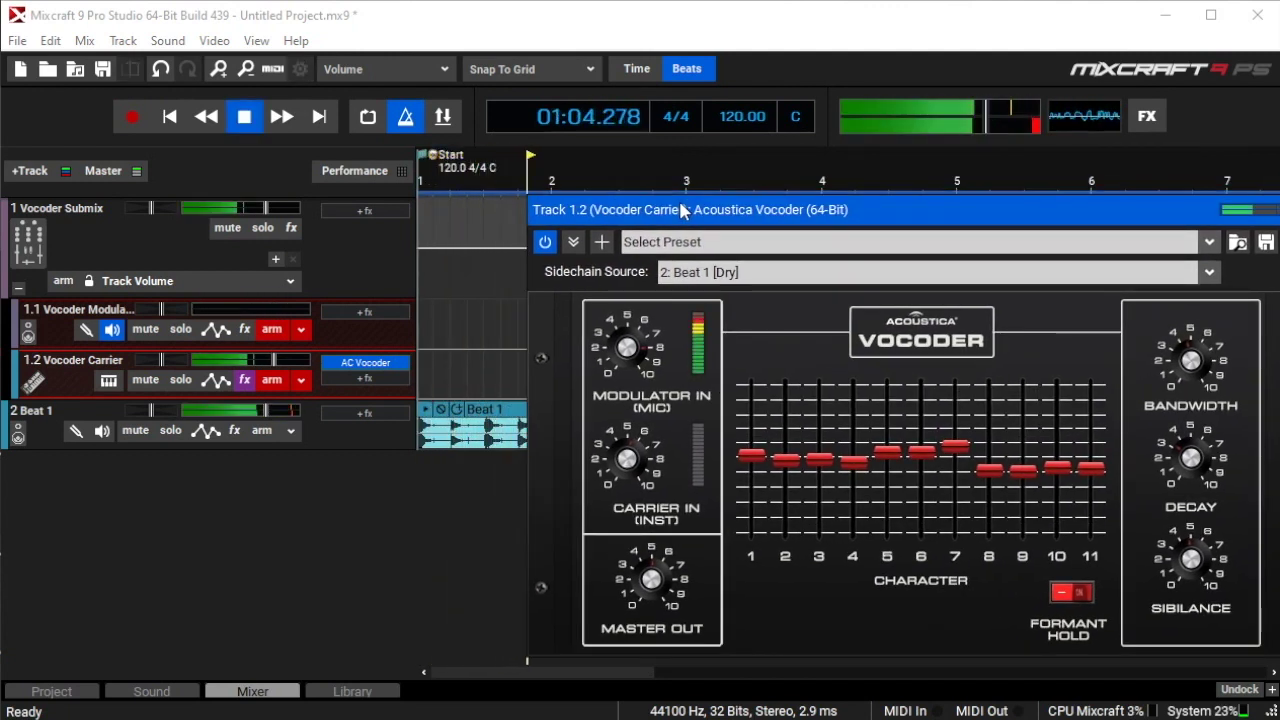
click(212, 408)
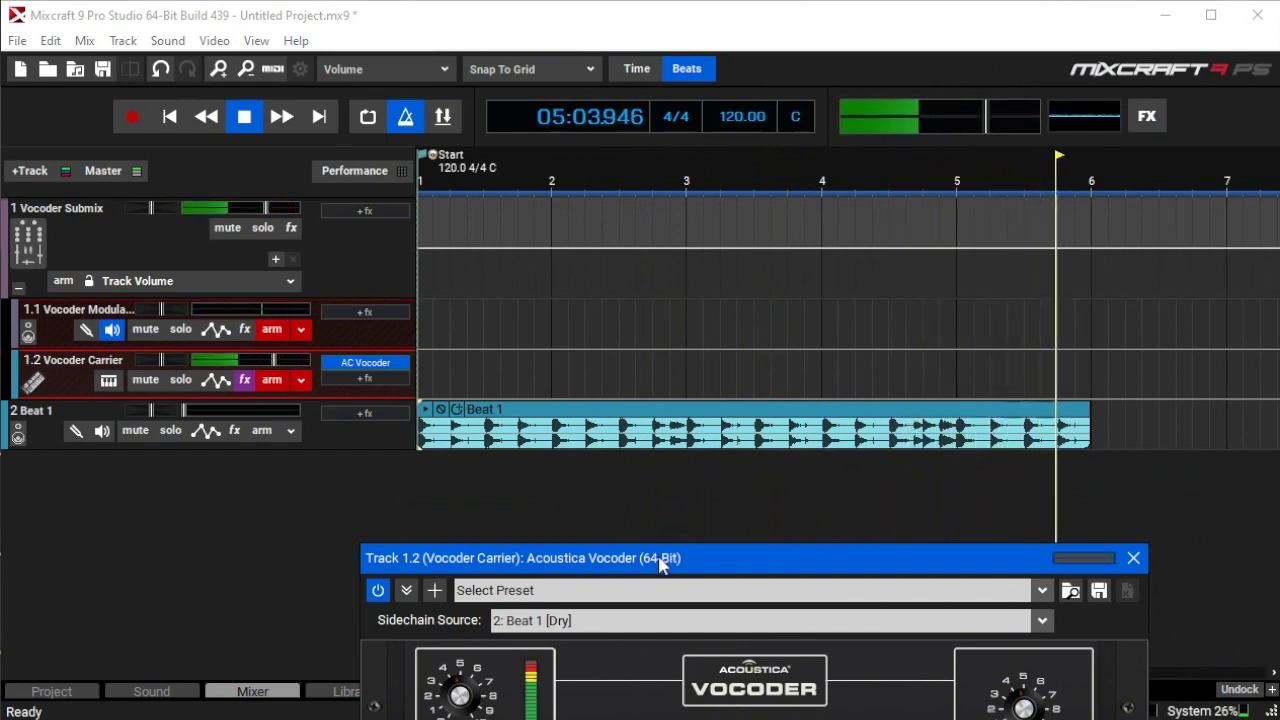
drag(660, 565, 609, 61)
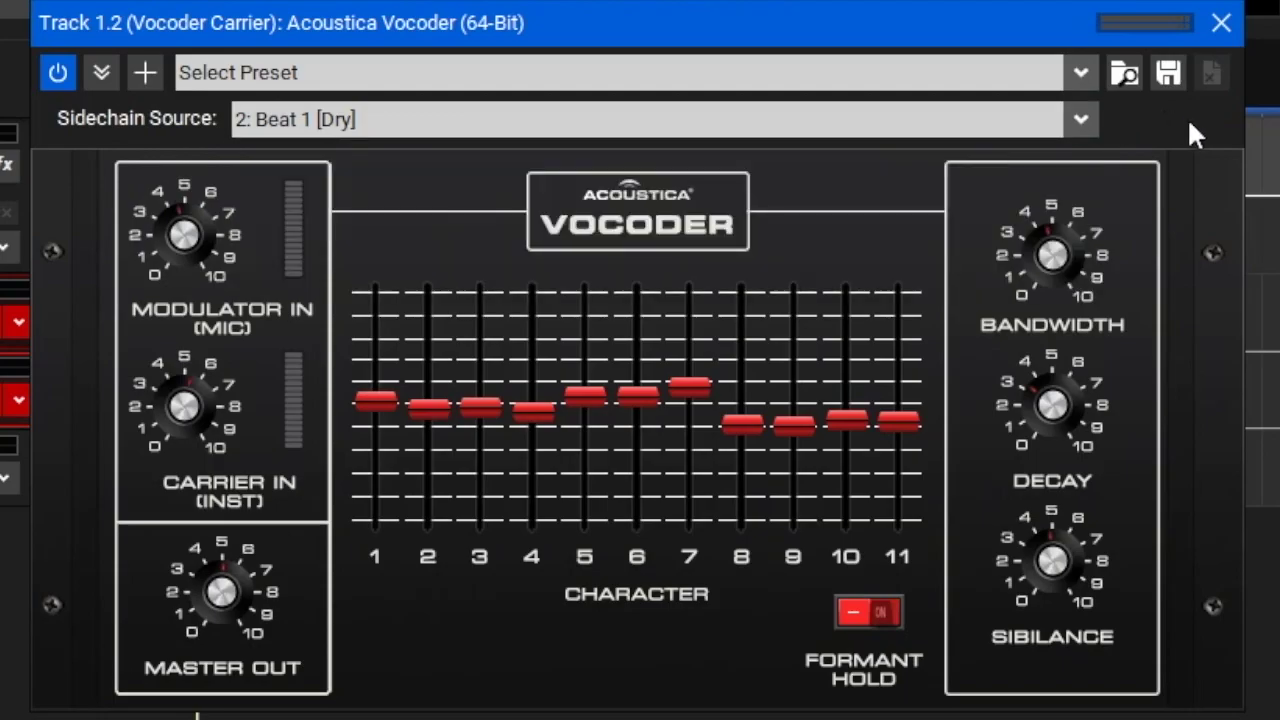
Try the Pre-Fader and Post-Fader options for Beat 1 and return the sidechain source to 1.1: Vocoder Modulator [Dry].
click(1081, 120)
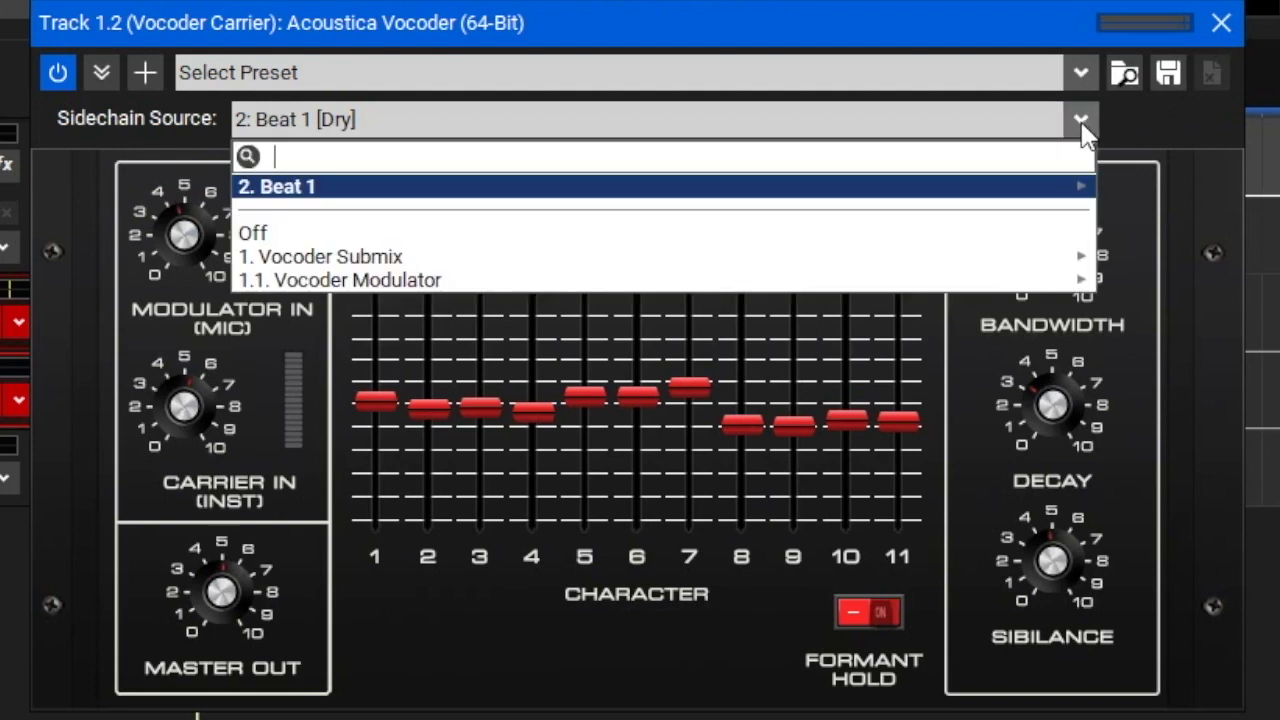
mouse_move(819, 281)
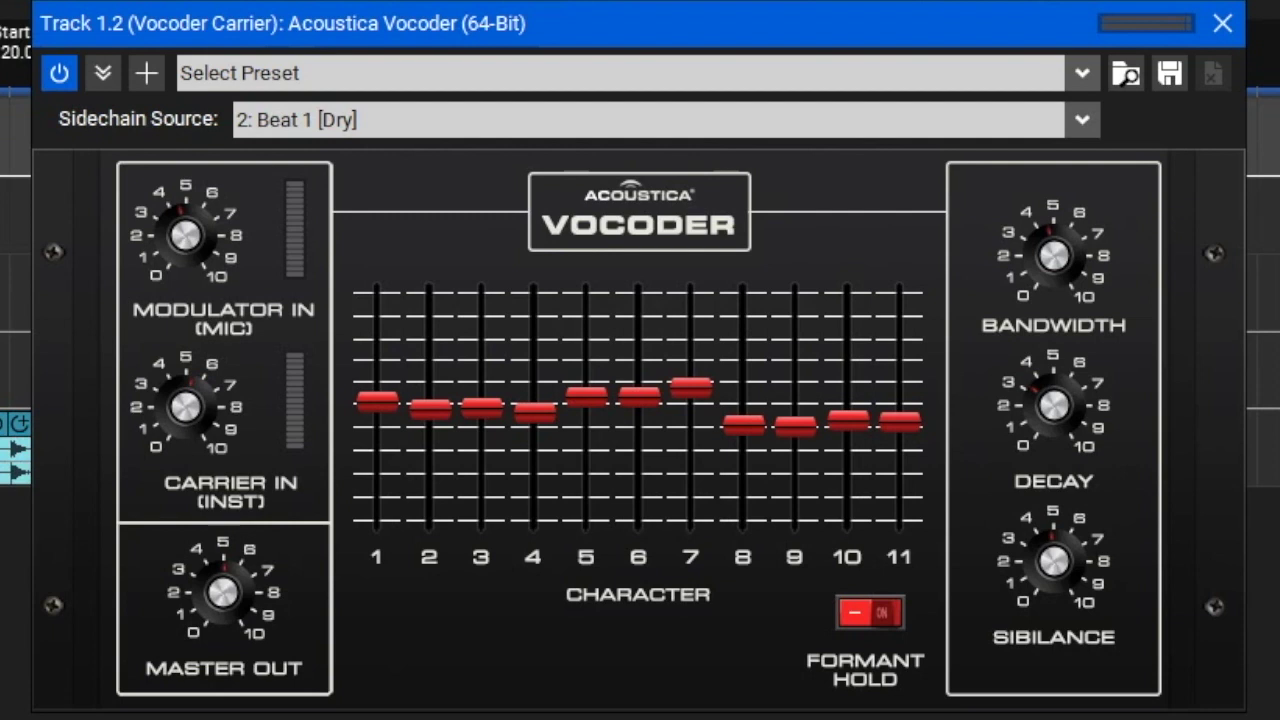
click(1080, 128)
mouse_move(1082, 187)
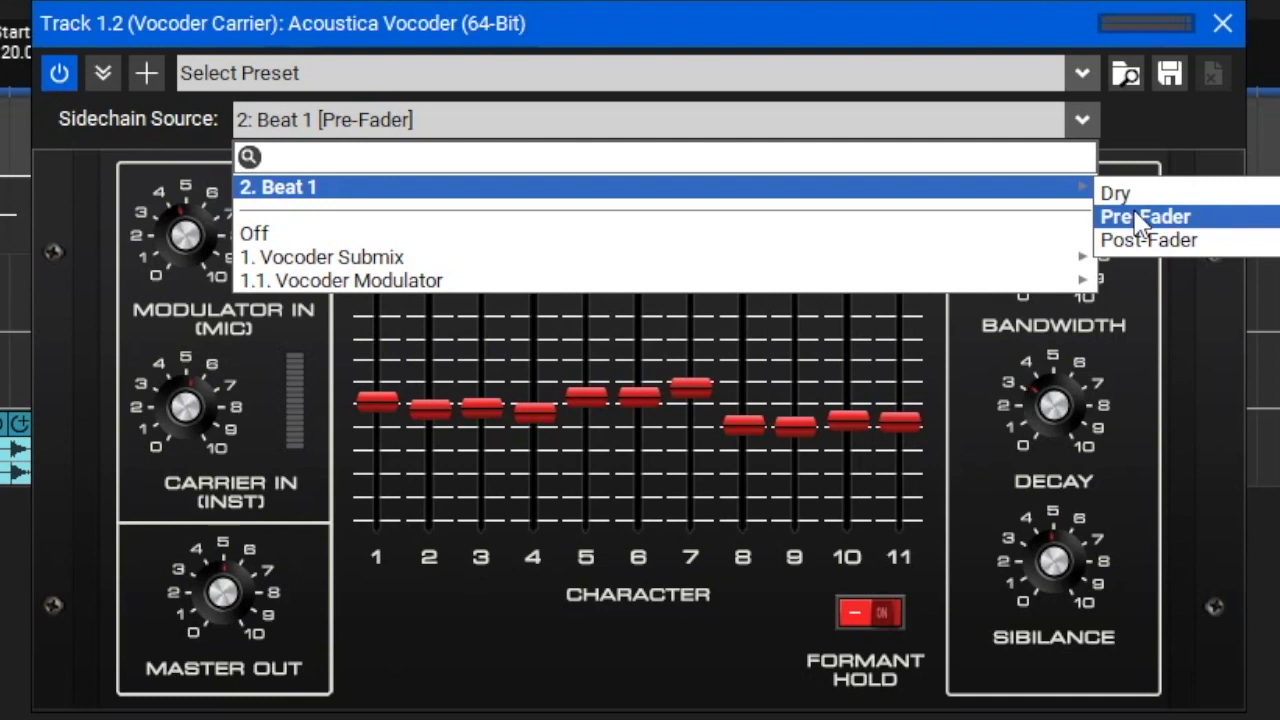
click(1148, 240)
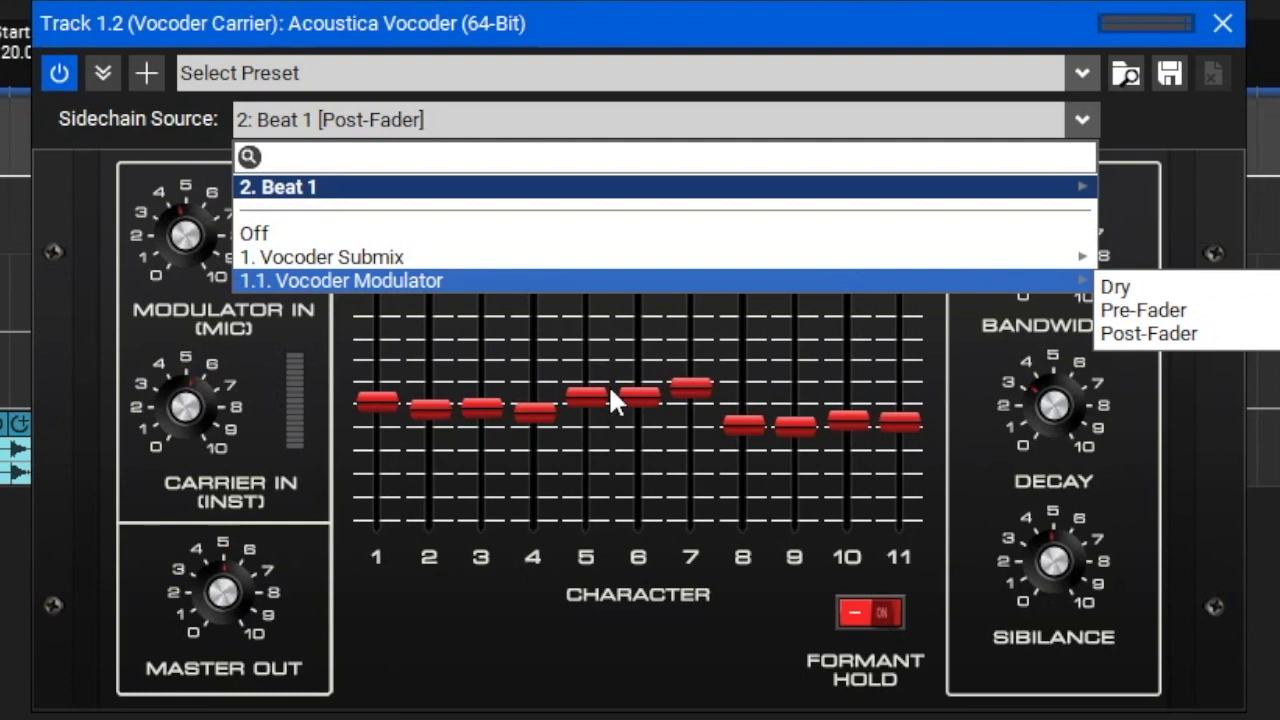
click(1170, 290)
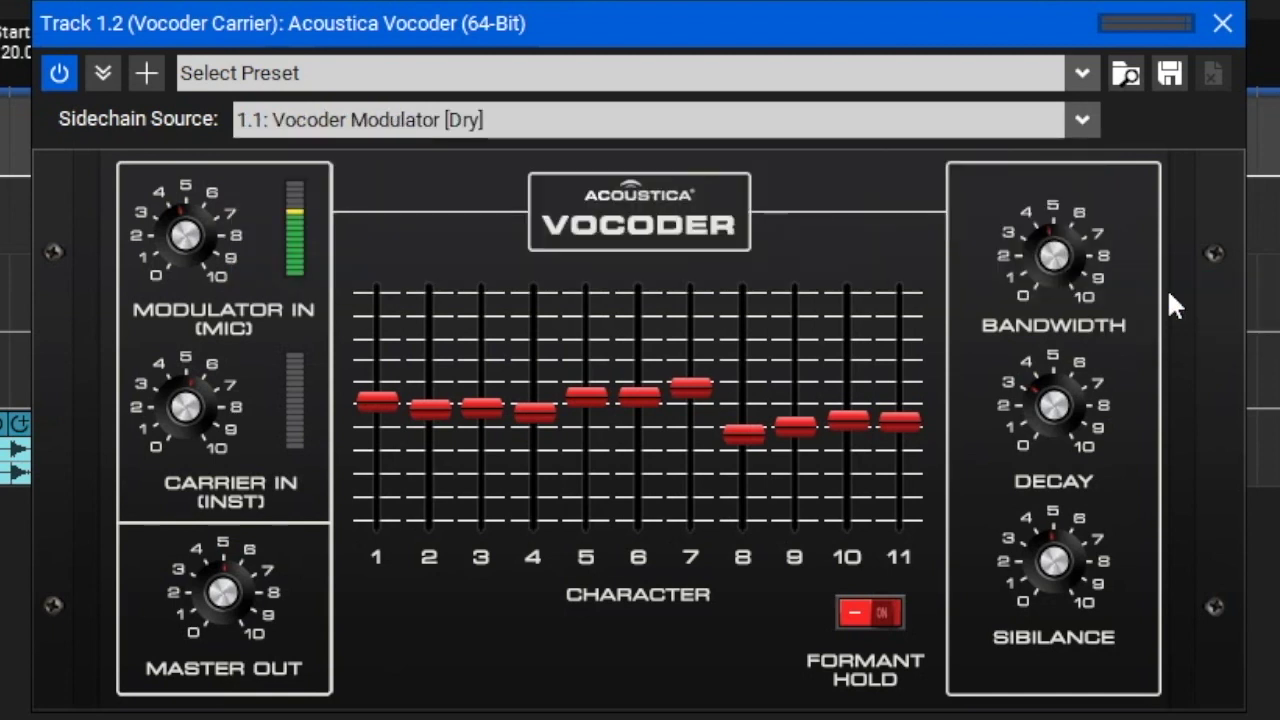